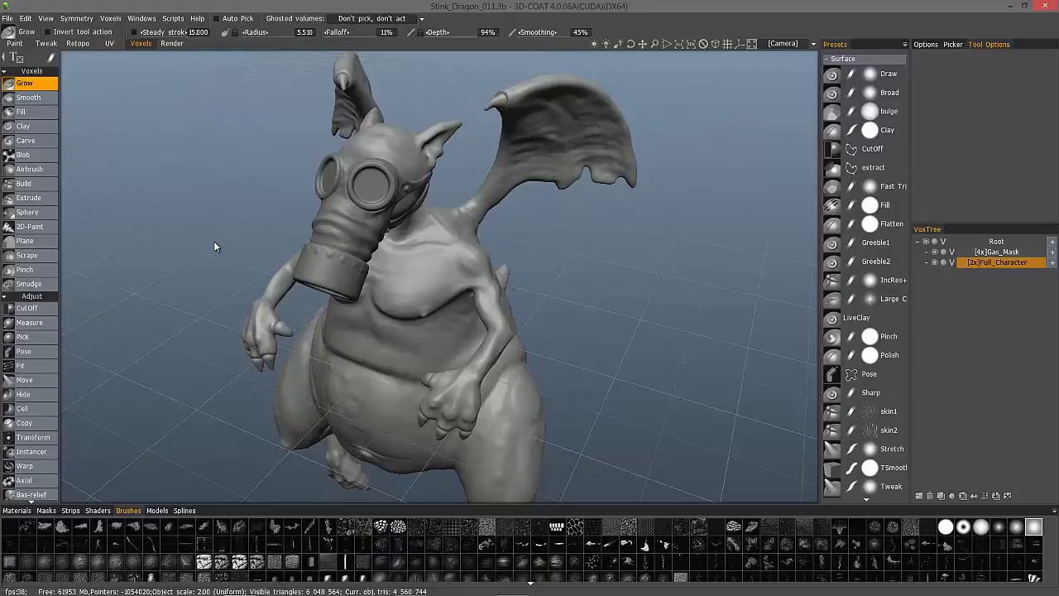
Display the wireframe on the Full_Character layer and examine the voxel mesh across the chest.
scroll(584, 328, "up", 5)
scroll(635, 359, "up", 1)
left_click(979, 263)
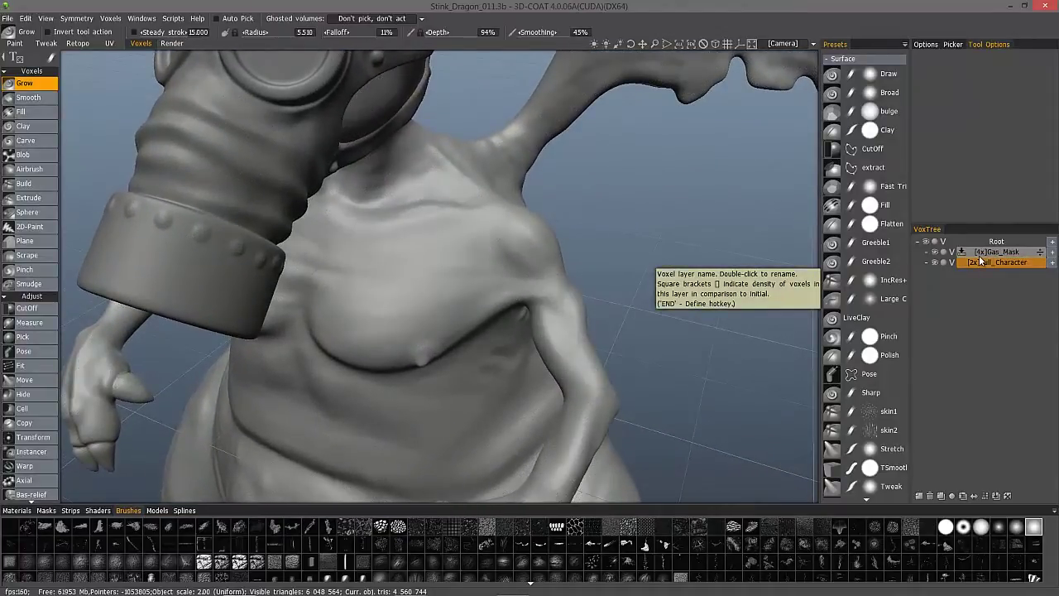
scroll(405, 286, "up", 2)
key("w")
scroll(447, 345, "up", 3)
left_click_drag(448, 345, 443, 285, "alt")
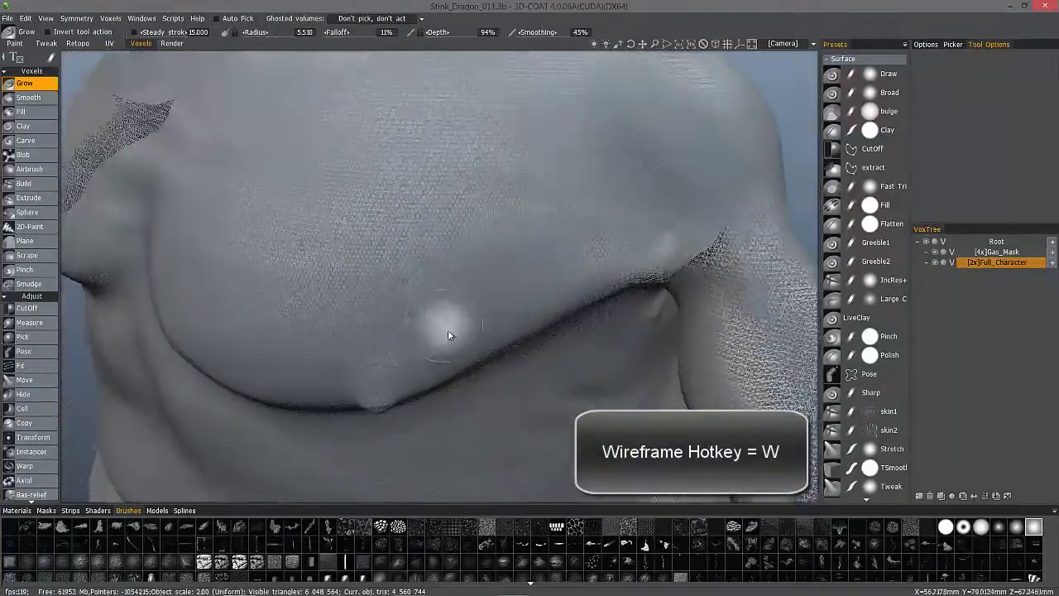
Set the Grow brush radius to 6.252 and build up volume on the character's lower chest in voxel mode.
scroll(478, 364, "up", 2)
mouse_move(478, 364)
left_mouse_down("alt")
mouse_move(395, 271)
mouse_move(436, 371)
mouse_move(220, 273)
mouse_move(303, 246)
mouse_move(275, 267)
mouse_move(267, 298)
mouse_move(326, 290)
left_mouse_up("alt")
scroll(219, 274, "down", 2)
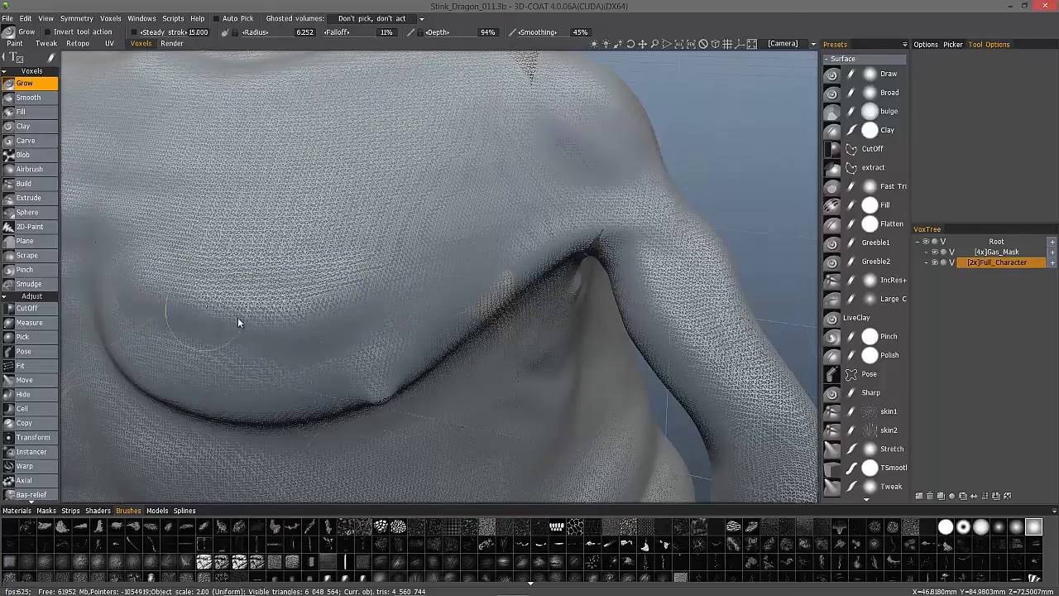
mouse_move(277, 333)
middle_mouse_down()
mouse_move(240, 282)
mouse_move(308, 353)
mouse_move(350, 300)
mouse_move(383, 295)
mouse_move(315, 256)
mouse_move(338, 298)
middle_mouse_up()
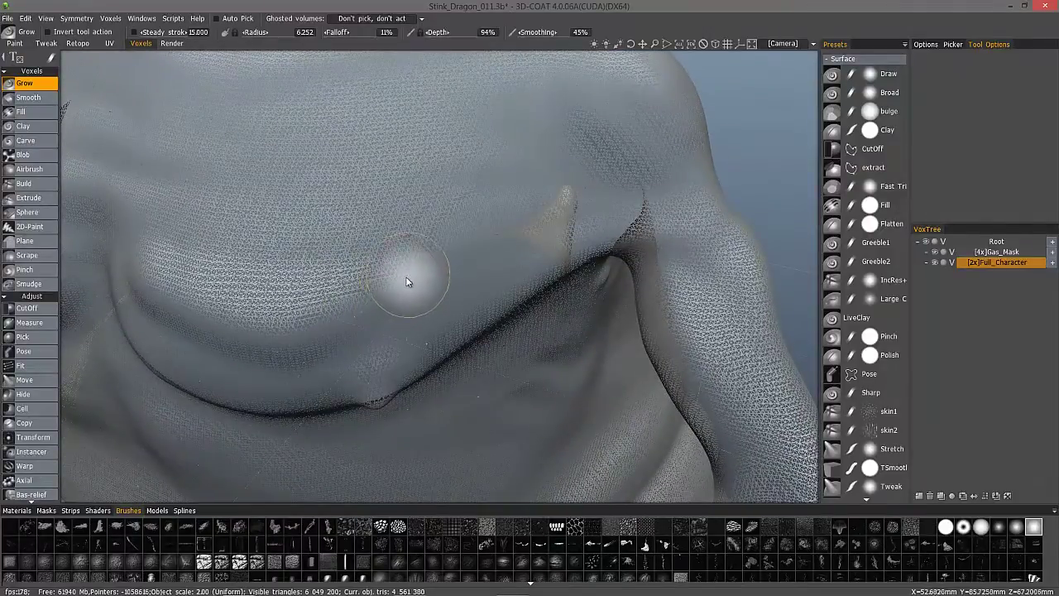
mouse_move(328, 324)
middle_mouse_down()
mouse_move(291, 314)
mouse_move(304, 316)
middle_mouse_up()
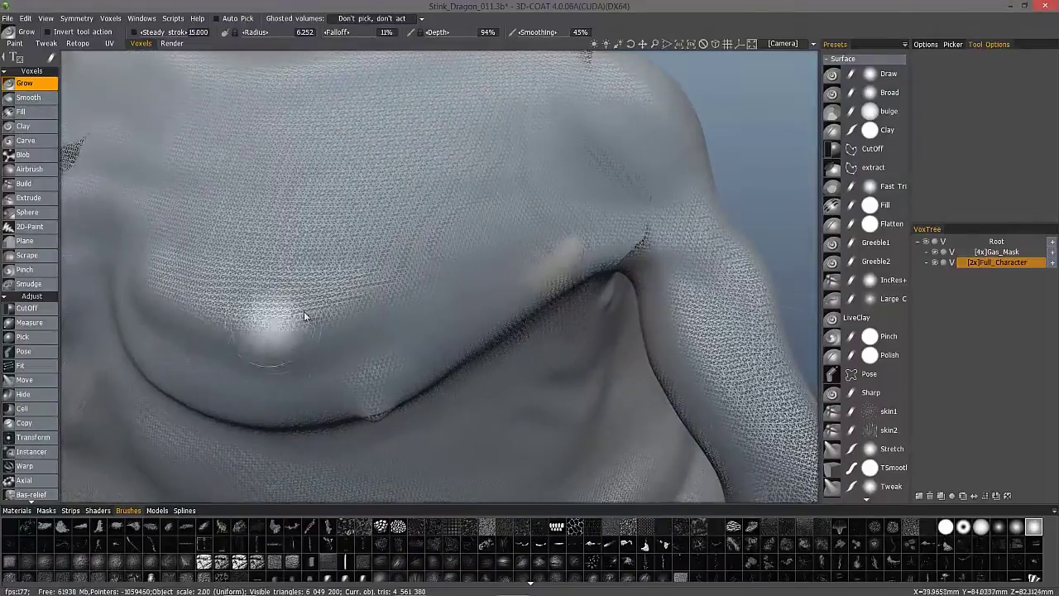
mouse_move(398, 230)
middle_mouse_down()
mouse_move(332, 247)
mouse_move(328, 290)
middle_mouse_up()
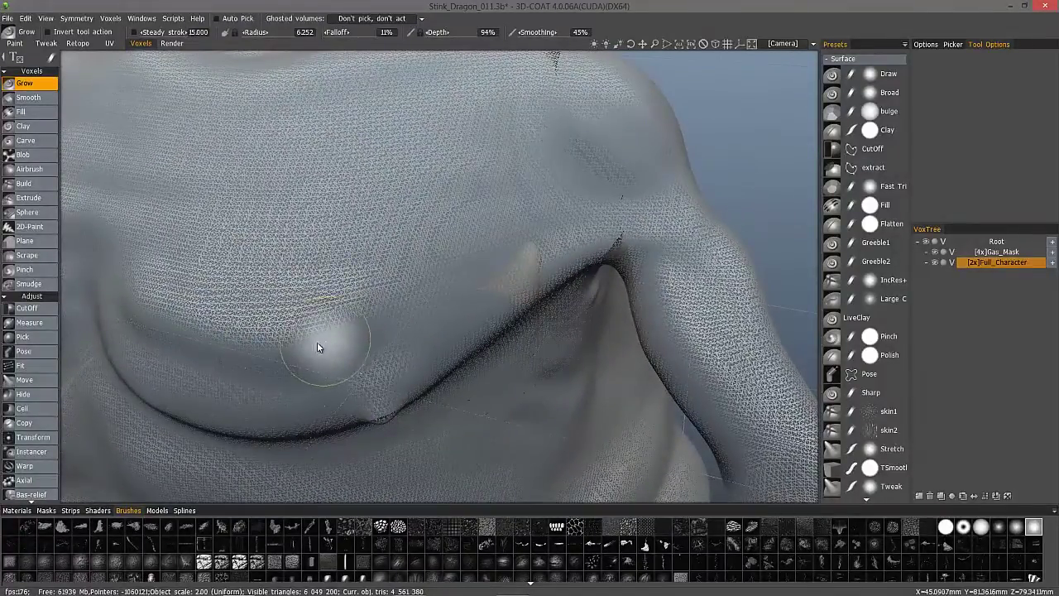
mouse_move(292, 369)
middle_mouse_down()
mouse_move(248, 329)
mouse_move(257, 305)
mouse_move(311, 362)
mouse_move(149, 309)
mouse_move(224, 351)
mouse_move(228, 275)
mouse_move(529, 303)
middle_mouse_up()
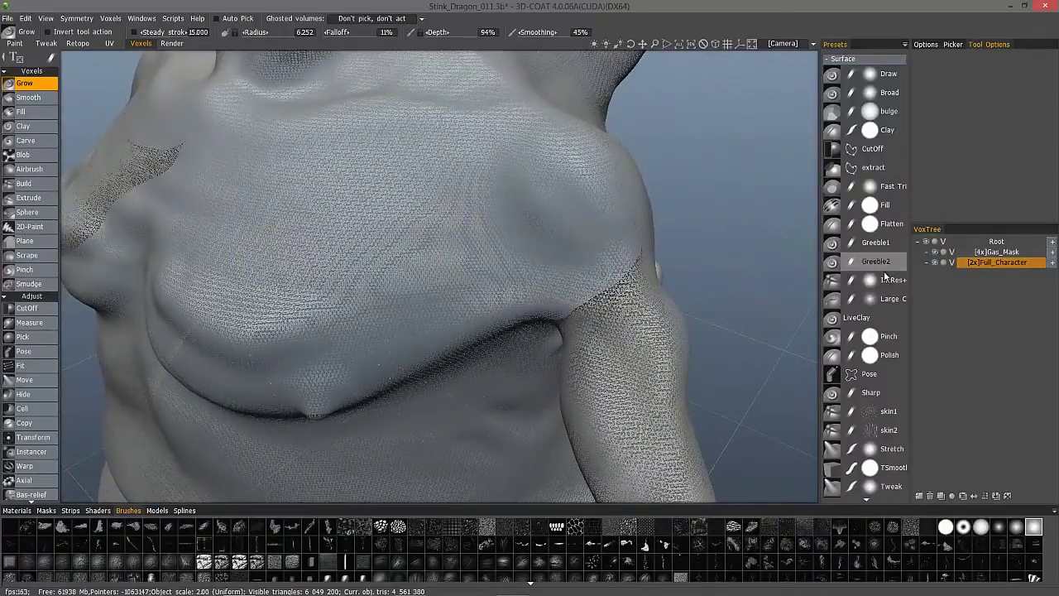
Convert the Full_Character layer to surface mode and sculpt a Clay stroke across the upper chest.
left_click(954, 263)
middle_click_drag(256, 208, 185, 229)
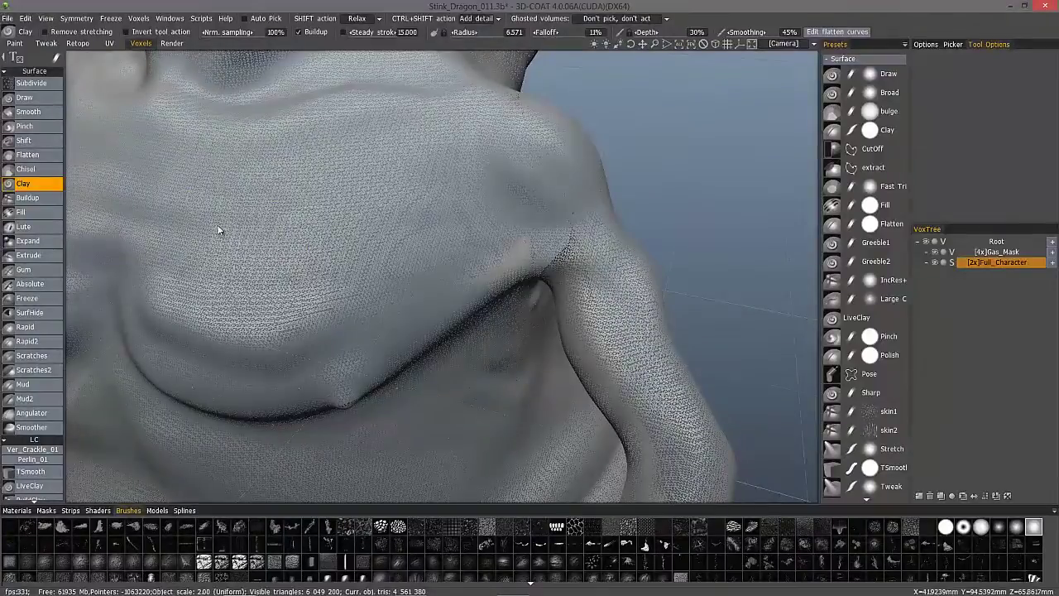
mouse_move(290, 248)
left_mouse_down()
mouse_move(307, 246)
mouse_move(206, 239)
left_mouse_up()
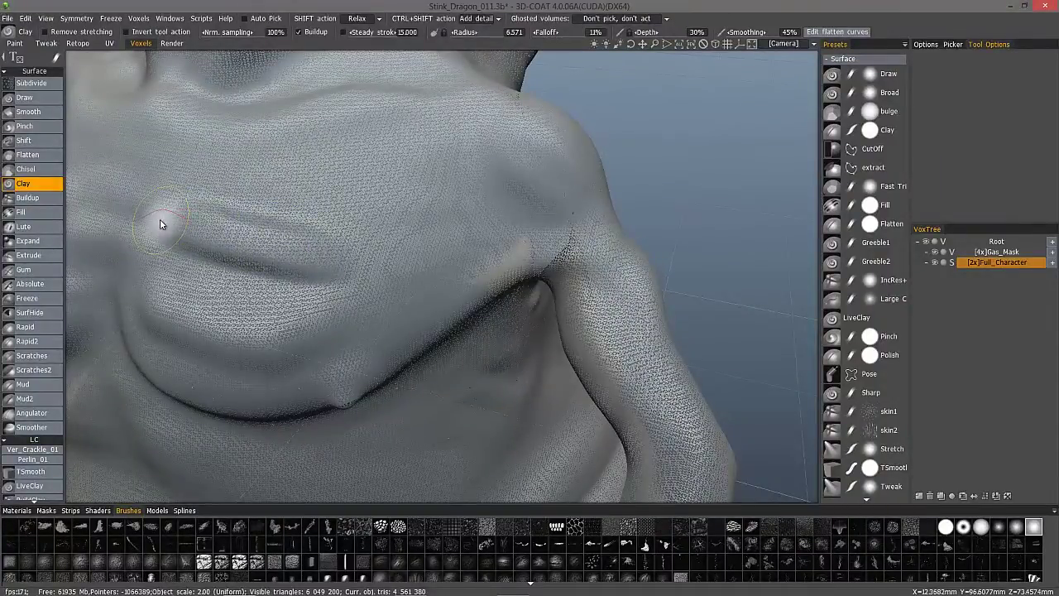
Hide the wireframe and rework the clay ridge on the chest with further Clay strokes.
key("w")
left_click_drag(161, 224, 319, 279, "alt")
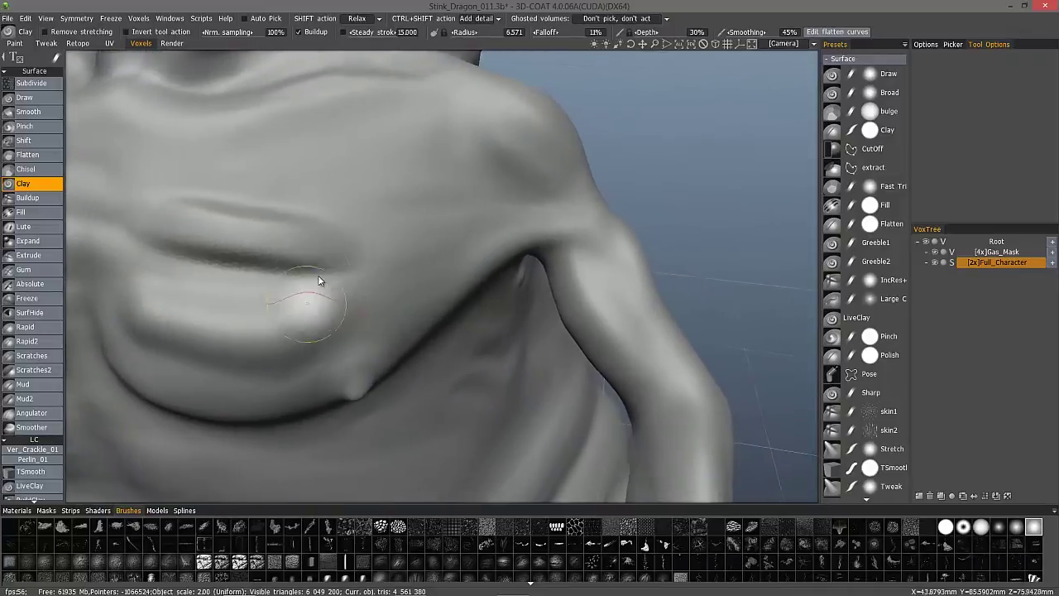
right_click_drag(319, 279, 355, 263, "alt")
middle_click_drag(319, 268, 154, 201)
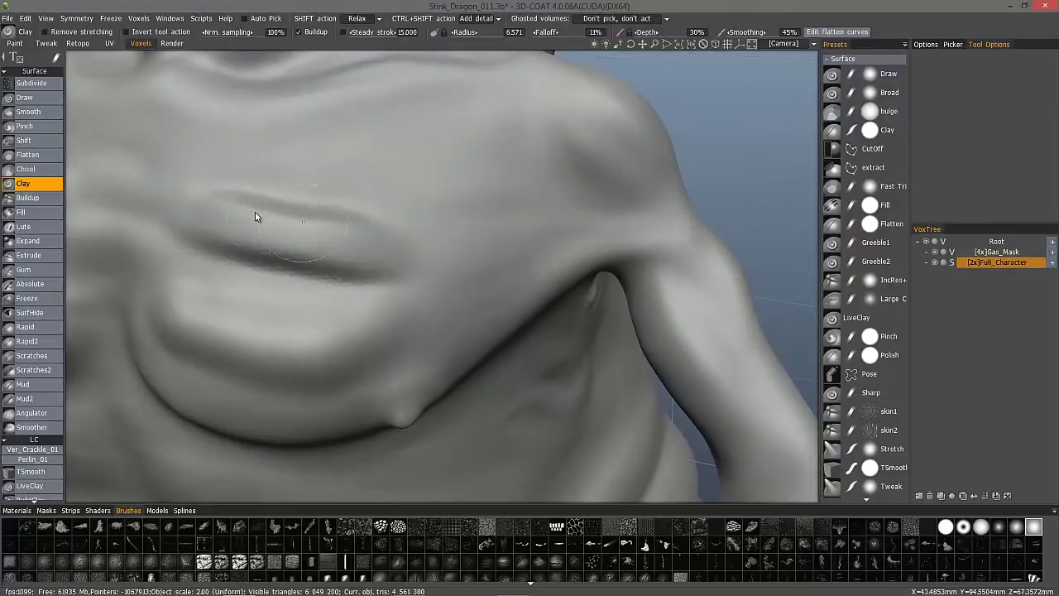
mouse_move(213, 205)
middle_mouse_down()
mouse_move(331, 249)
mouse_move(225, 199)
mouse_move(317, 237)
middle_mouse_up()
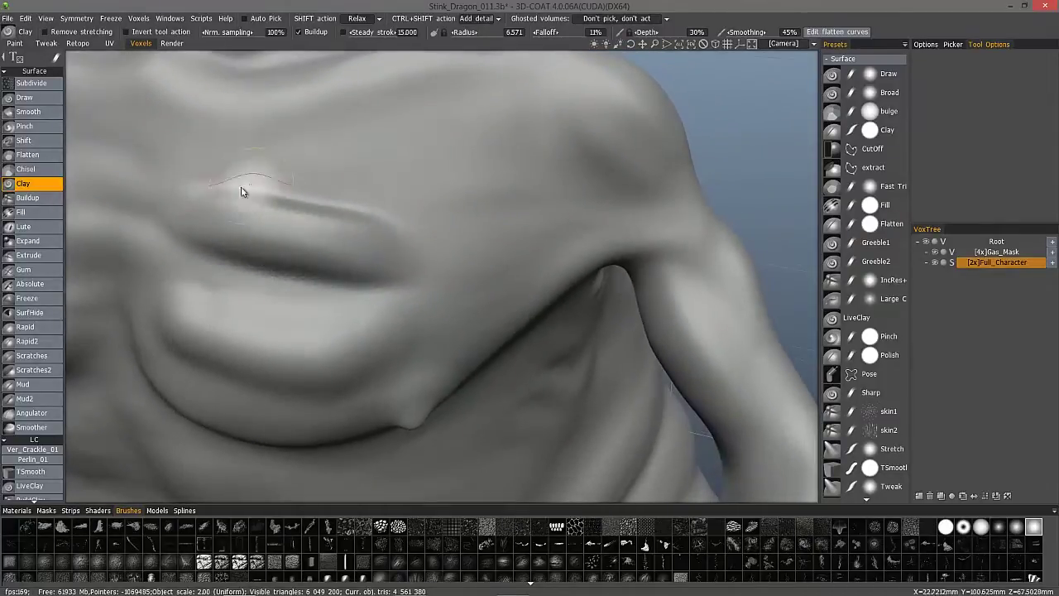
mouse_move(357, 261)
left_mouse_down()
mouse_move(373, 276)
mouse_move(362, 274)
left_mouse_up()
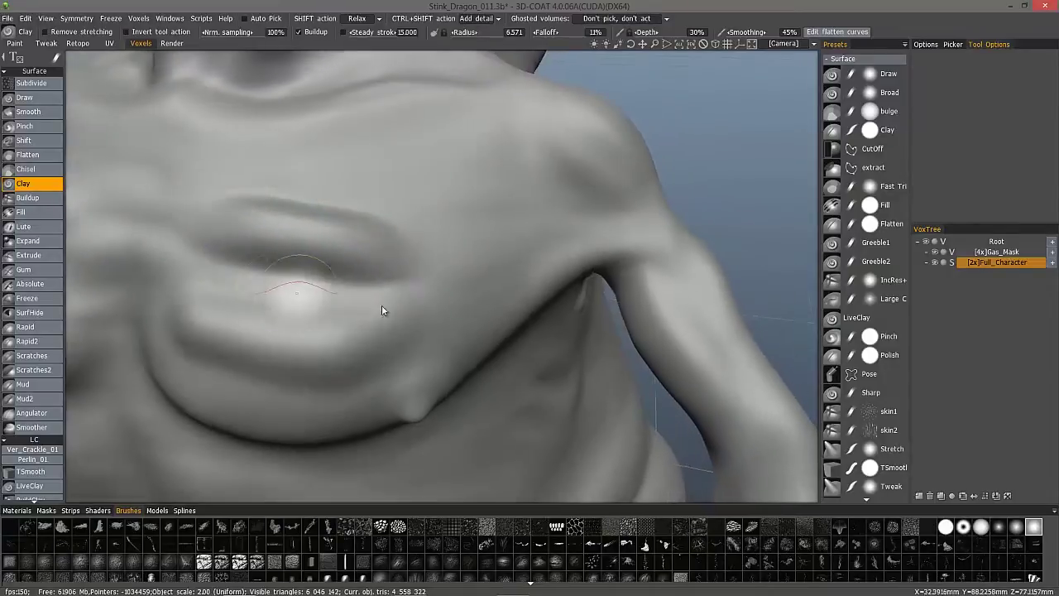
scroll(350, 254, "down", 2)
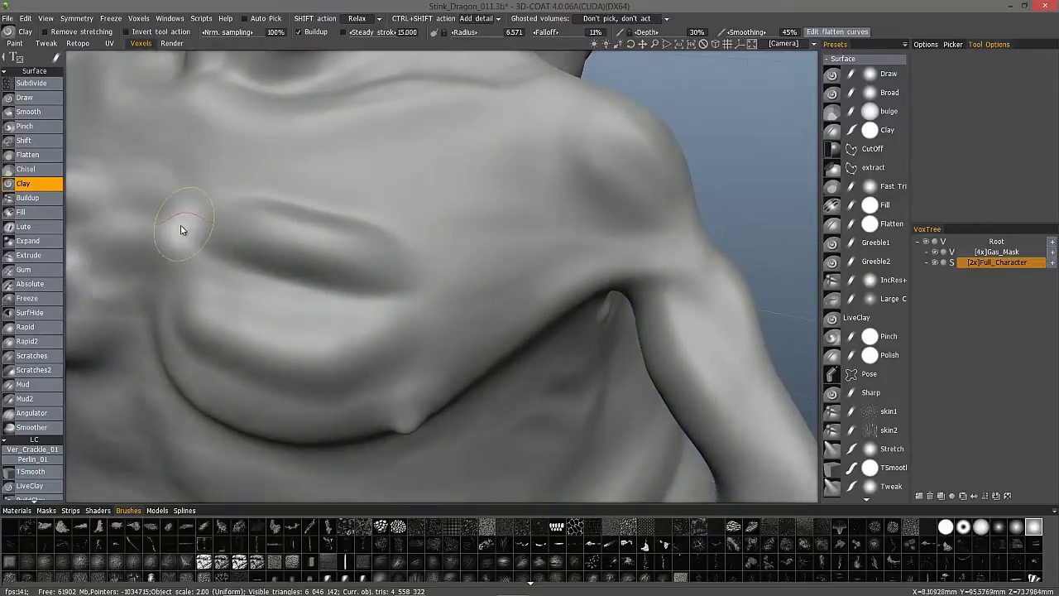
scroll(238, 215, "down", 2)
scroll(237, 215, "down", 1)
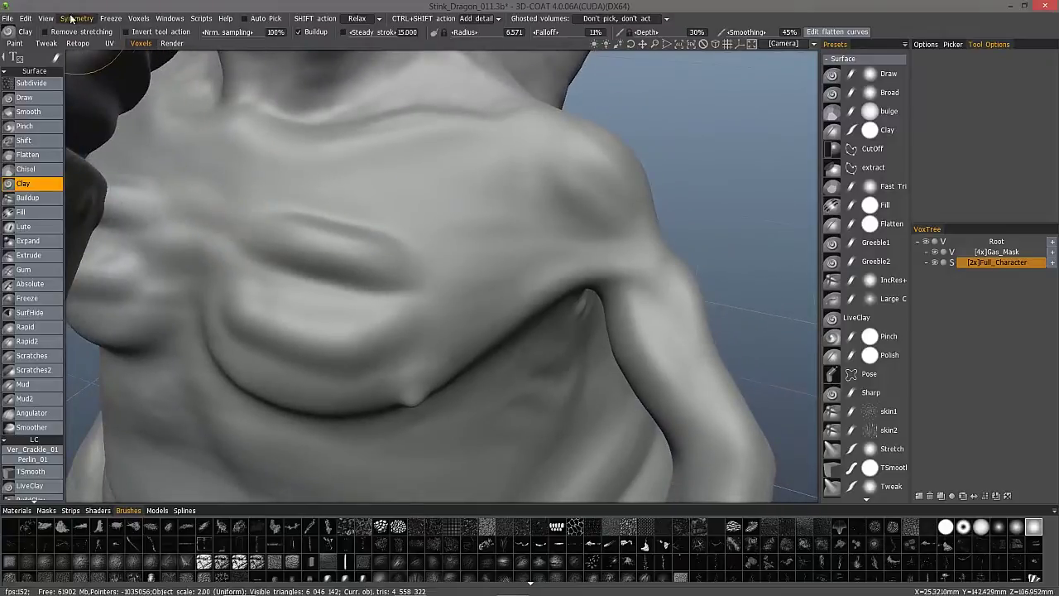
Enable Remove stretching for the Clay brush and sculpt raised diagonal ridges across the upper chest.
left_click(46, 32)
left_click_drag(364, 205, 346, 222, "alt")
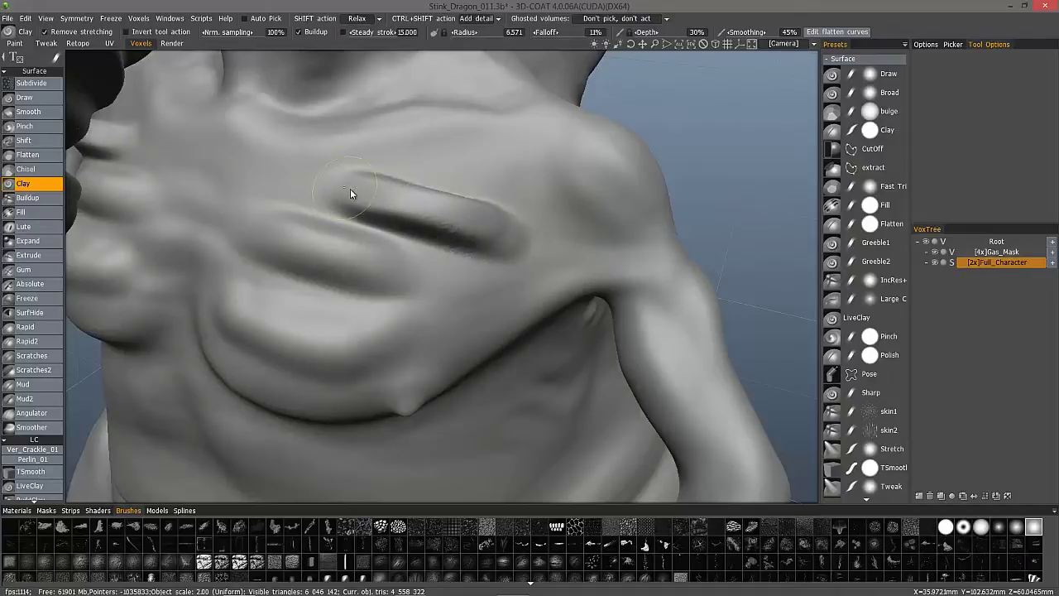
left_click_drag(251, 149, 341, 210, "alt")
left_click_drag(427, 194, 507, 230)
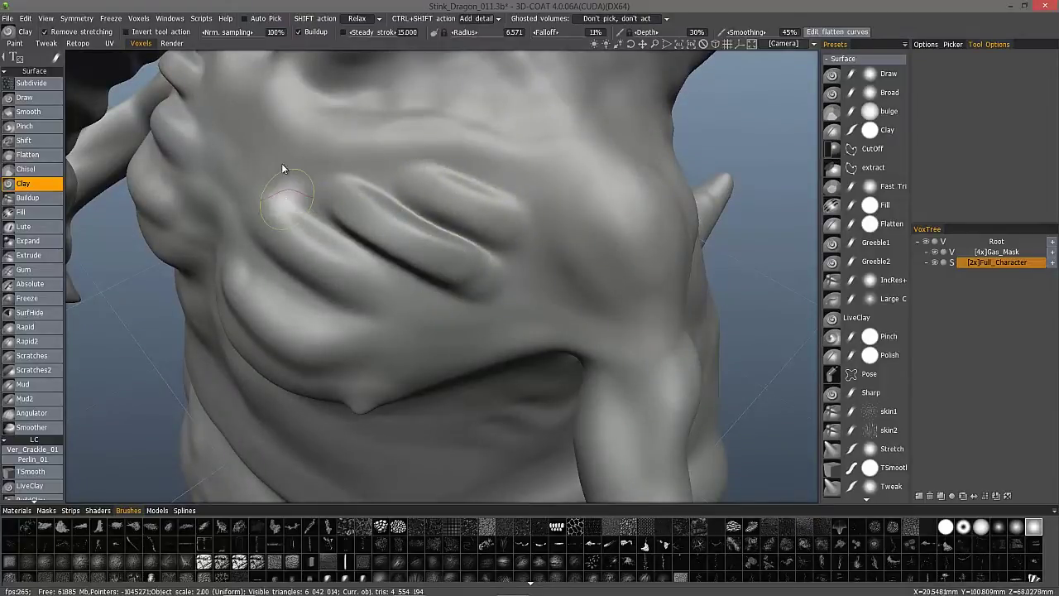
left_click_drag(283, 167, 335, 220, "alt")
left_click_drag(257, 149, 348, 203, "alt")
left_click_drag(486, 263, 345, 215)
left_click_drag(306, 182, 274, 149, "alt")
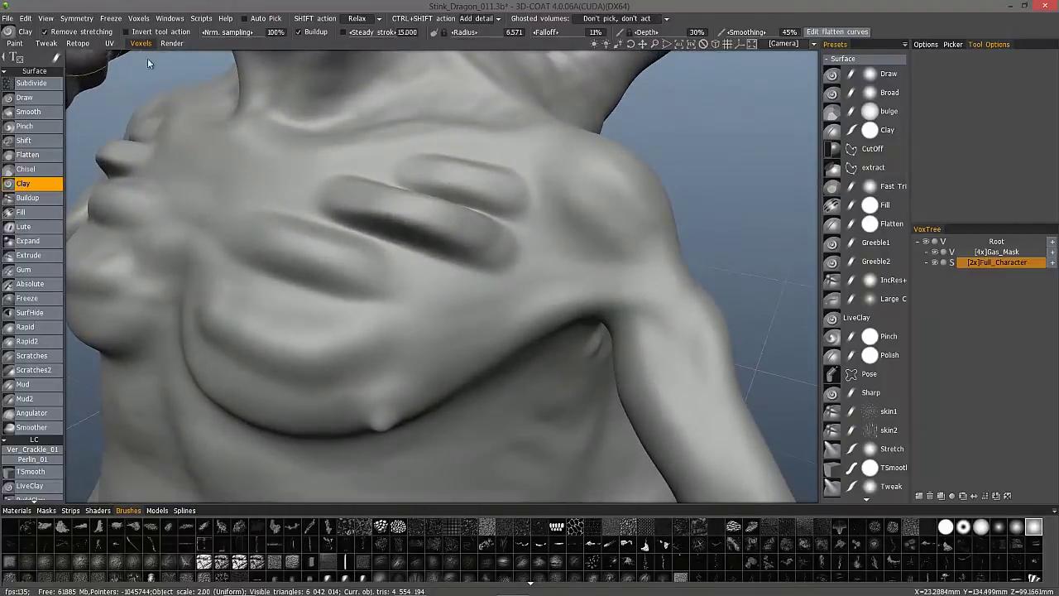
Sculpt a clay ridge along the lower chest edge from the nipple toward the armpit.
middle_click_drag(407, 287, 438, 342)
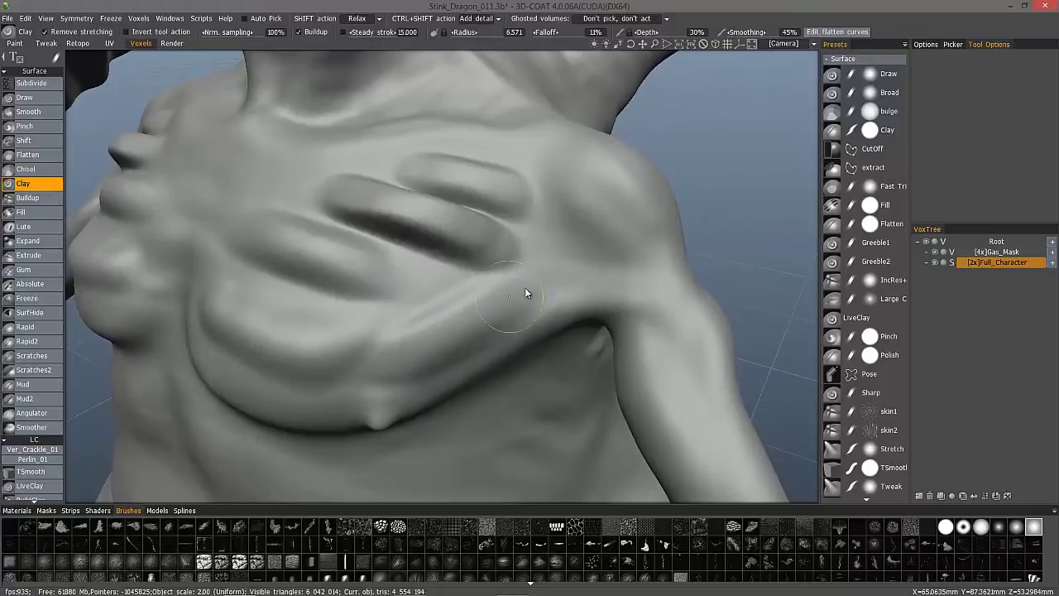
middle_click_drag(380, 376, 348, 265)
mouse_move(407, 350)
middle_mouse_down()
mouse_move(300, 276)
mouse_move(386, 361)
middle_mouse_up()
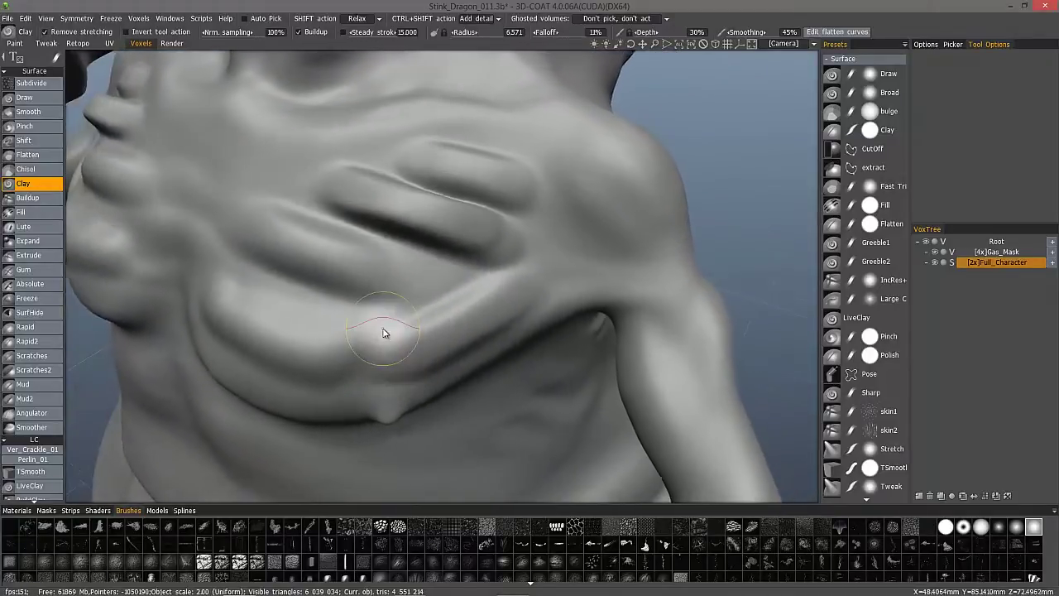
Show the wireframe again and continue Clay strokes over the chest ridges and the fold near the armpit.
key("w")
mouse_move(485, 282)
middle_mouse_down()
mouse_move(505, 234)
mouse_move(486, 307)
mouse_move(322, 161)
mouse_move(492, 178)
mouse_move(352, 188)
mouse_move(434, 273)
mouse_move(302, 273)
mouse_move(326, 184)
middle_mouse_up()
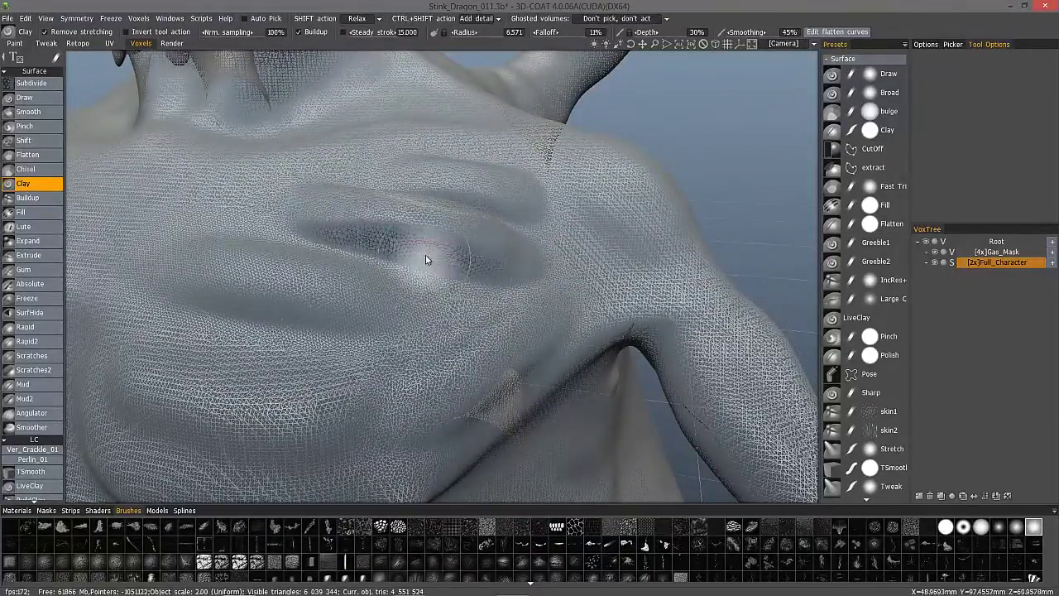
mouse_move(232, 218)
middle_mouse_down()
mouse_move(203, 154)
mouse_move(397, 246)
mouse_move(522, 269)
middle_mouse_up()
left_click_drag(520, 265, 331, 197)
left_click_drag(470, 356, 436, 365)
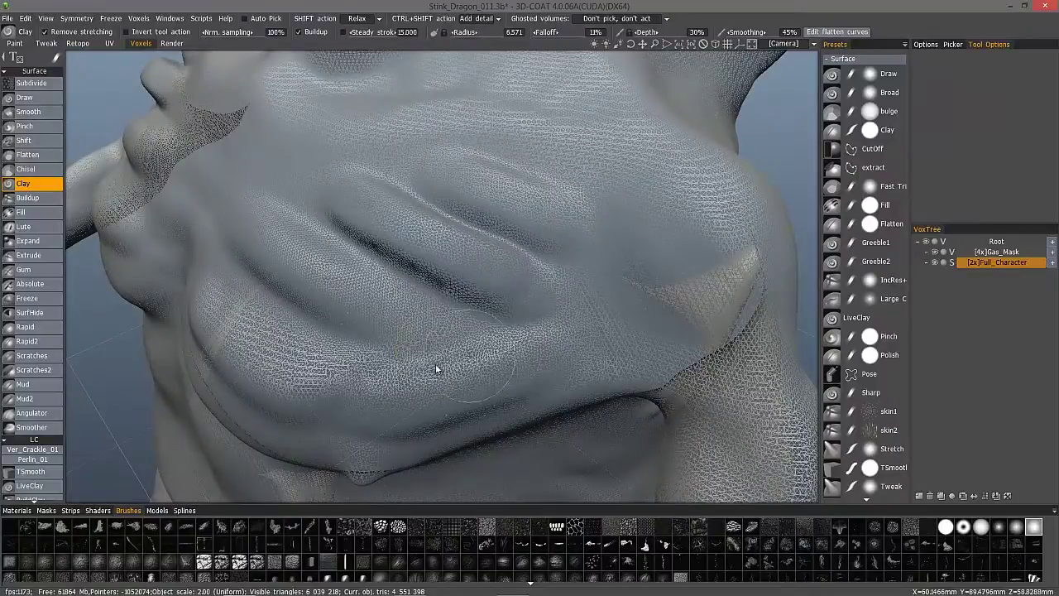
mouse_move(346, 432)
middle_mouse_down()
mouse_move(367, 398)
mouse_move(373, 428)
mouse_move(426, 378)
mouse_move(392, 425)
middle_mouse_up()
left_click_drag(508, 384, 398, 433)
mouse_move(534, 331)
middle_mouse_down()
mouse_move(500, 388)
mouse_move(329, 237)
mouse_move(276, 406)
mouse_move(220, 379)
middle_mouse_up()
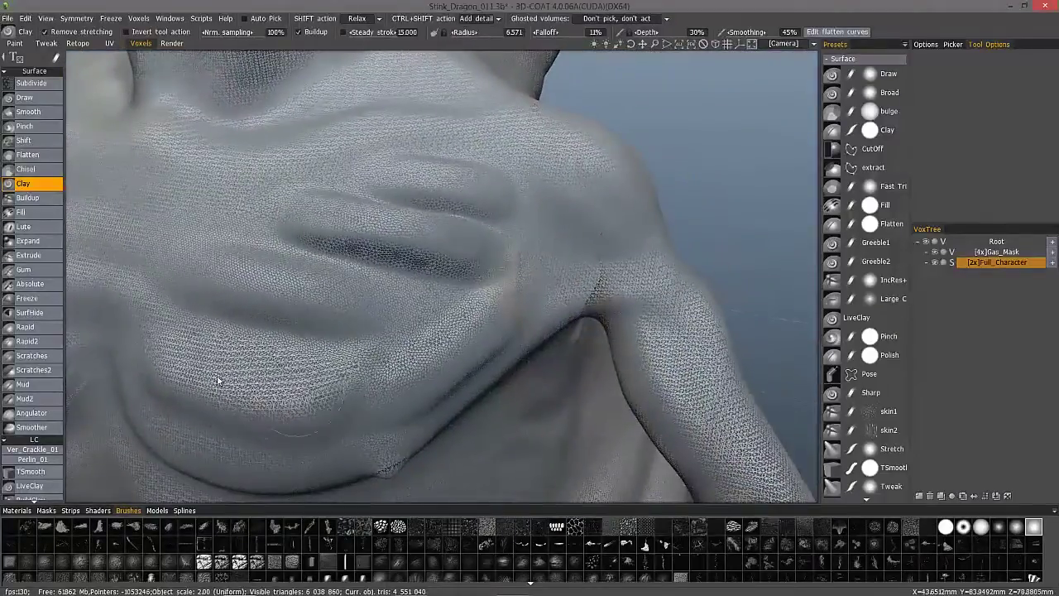
Sculpt more Clay strokes across the lower chest and over the upper ridges with the wireframe displayed.
middle_click_drag(130, 350, 393, 377)
left_click_drag(234, 331, 398, 414)
left_click_drag(227, 364, 393, 412)
mouse_move(407, 421)
middle_mouse_down()
mouse_move(243, 273)
mouse_move(347, 209)
middle_mouse_up()
mouse_move(386, 197)
left_mouse_down()
mouse_move(279, 190)
mouse_move(334, 197)
left_mouse_up()
mouse_move(261, 197)
middle_mouse_down()
mouse_move(472, 288)
mouse_move(598, 260)
mouse_move(521, 192)
mouse_move(575, 267)
mouse_move(509, 285)
middle_mouse_up()
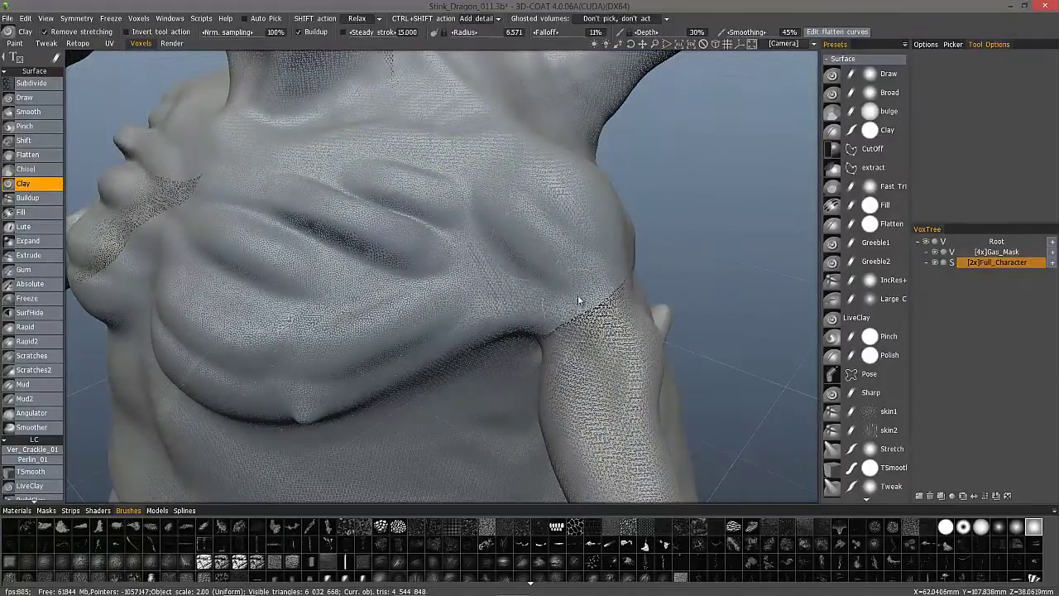
Undo the chest sculpting, restoring Full_Character to voxel mode, and hide the wireframe.
middle_click_drag(462, 163, 614, 177)
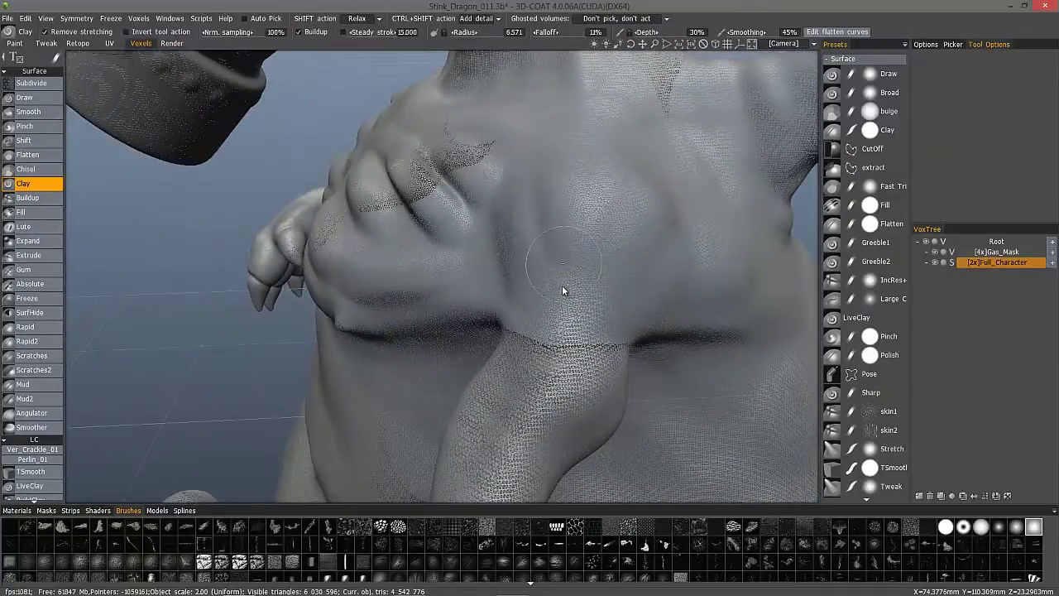
middle_click_drag(512, 279, 382, 274)
scroll(393, 243, "down", 6)
scroll(382, 274, "down", 2)
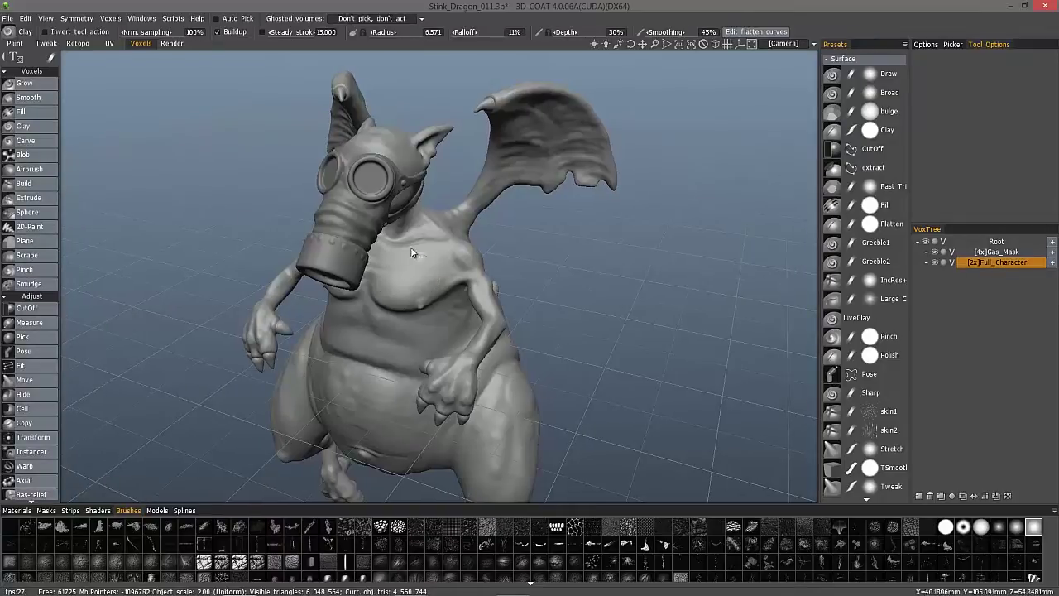
Set the Clay brush radius to 9.837 and show the voxel-mode Surface brushes and Commands for Full_Character.
scroll(414, 266, "up", 2)
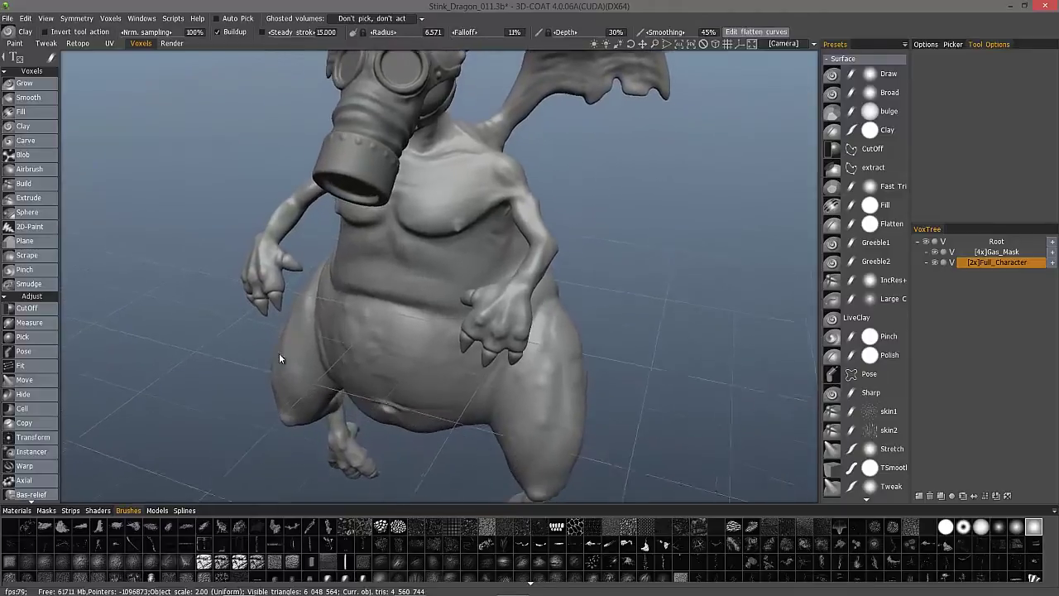
mouse_move(279, 353)
right_mouse_down()
mouse_move(423, 225)
mouse_move(468, 237)
right_mouse_up()
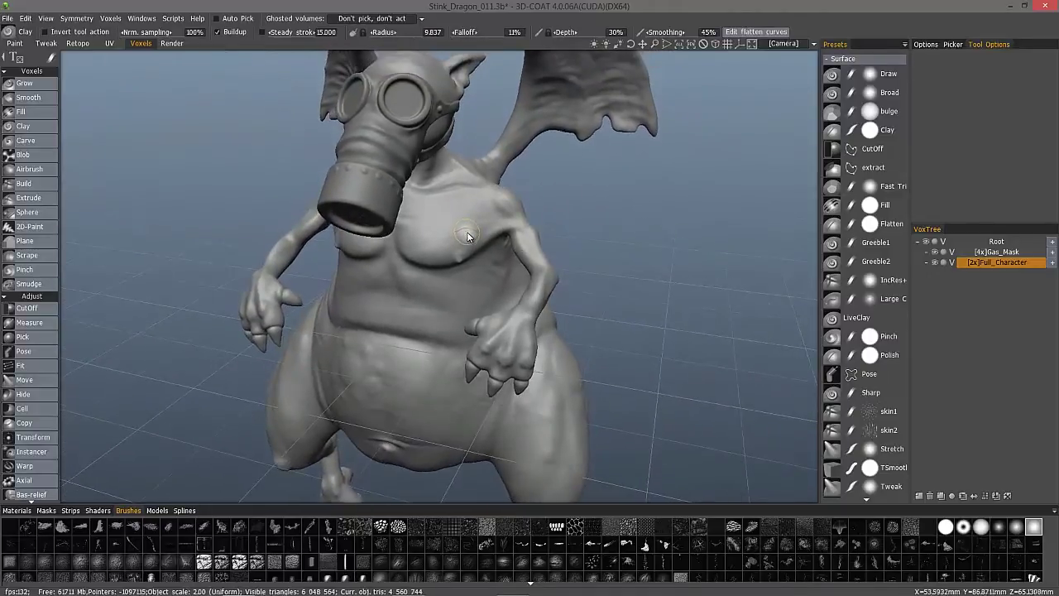
scroll(41, 485, "down", 10)
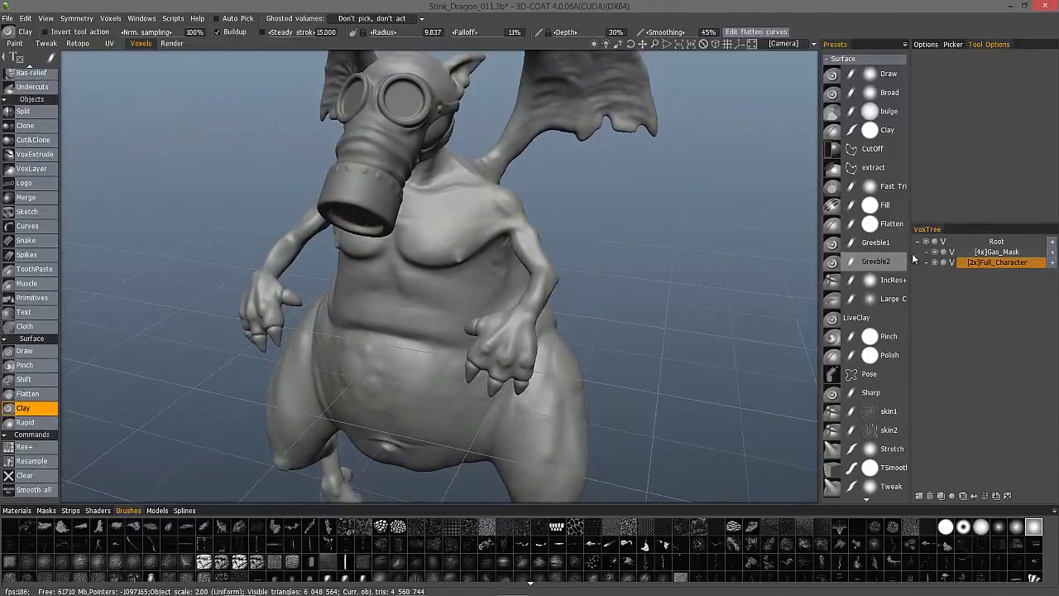
left_click(964, 262)
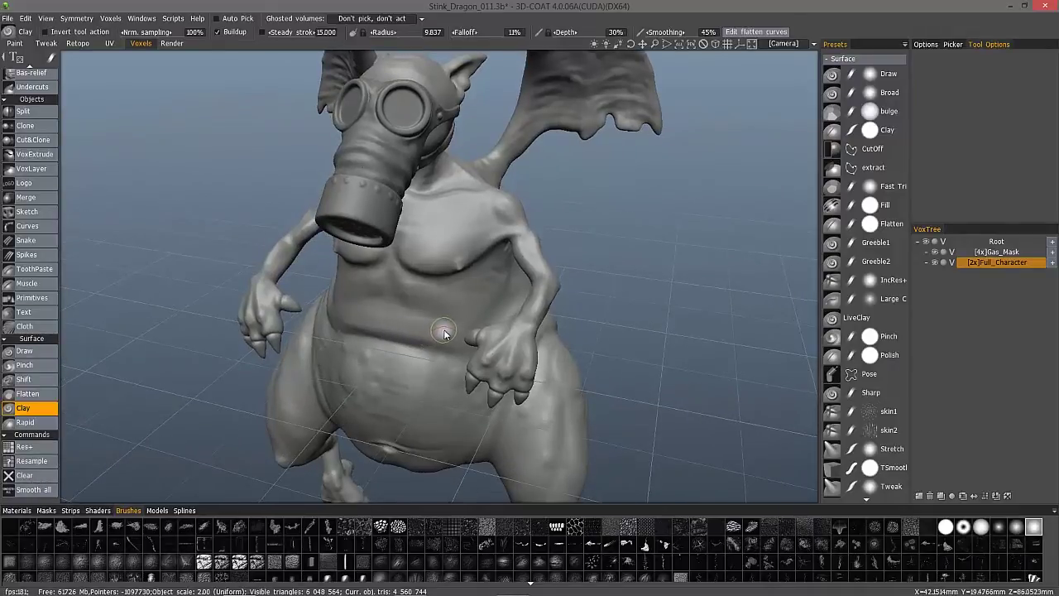
key("space")
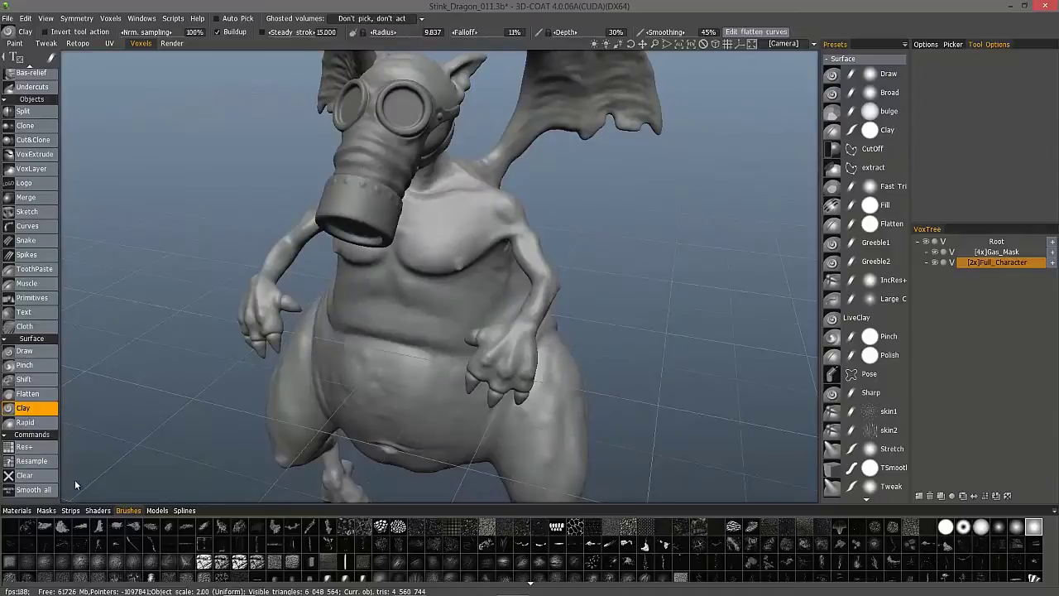
left_click_drag(76, 485, 47, 492)
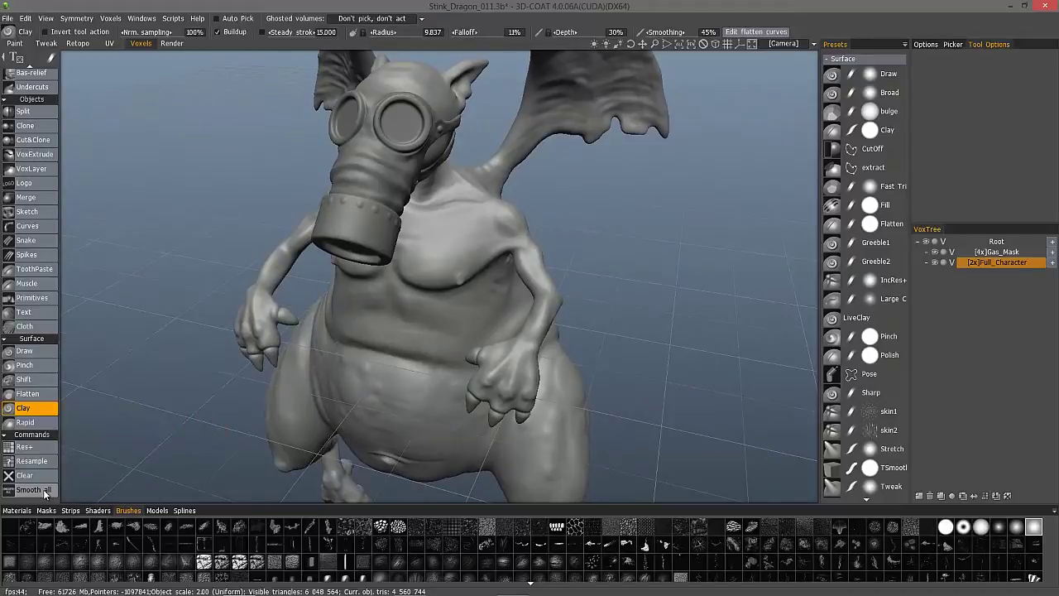
key("End")
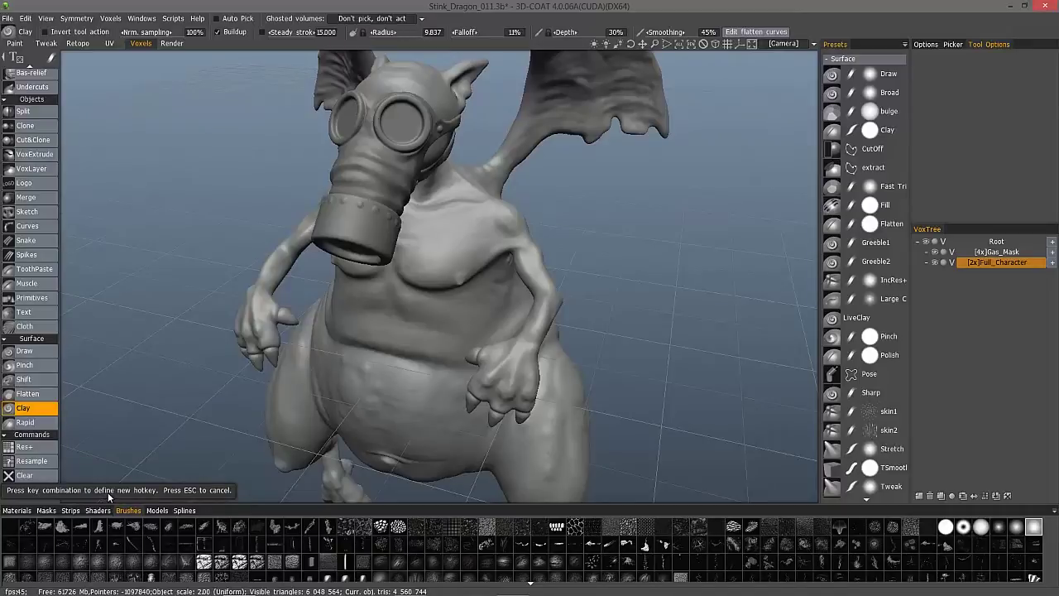
key("Escape")
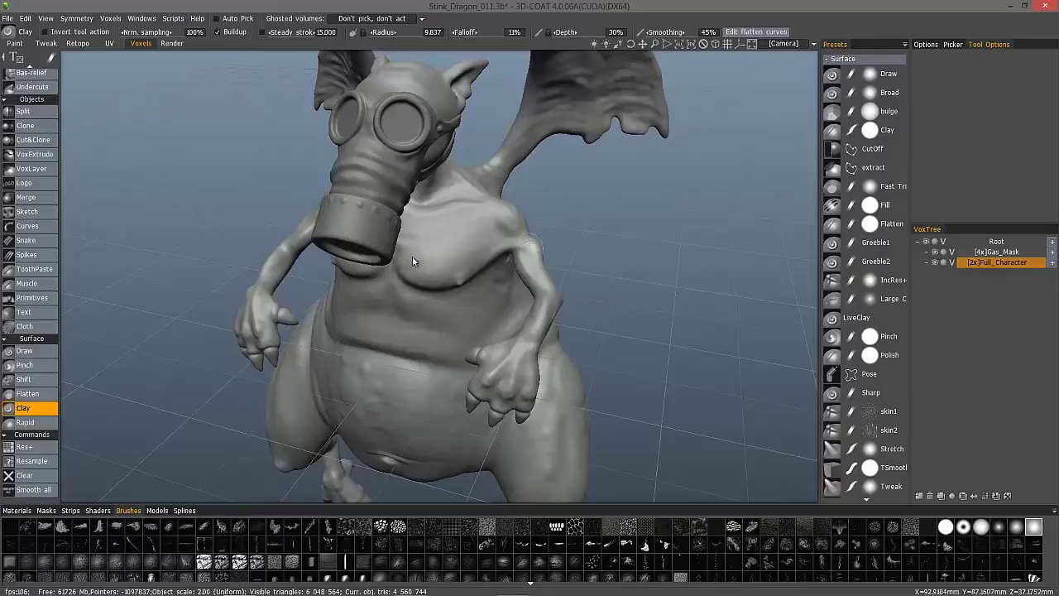
Convert the Full_Character layer from voxel to surface mode.
left_click(952, 262)
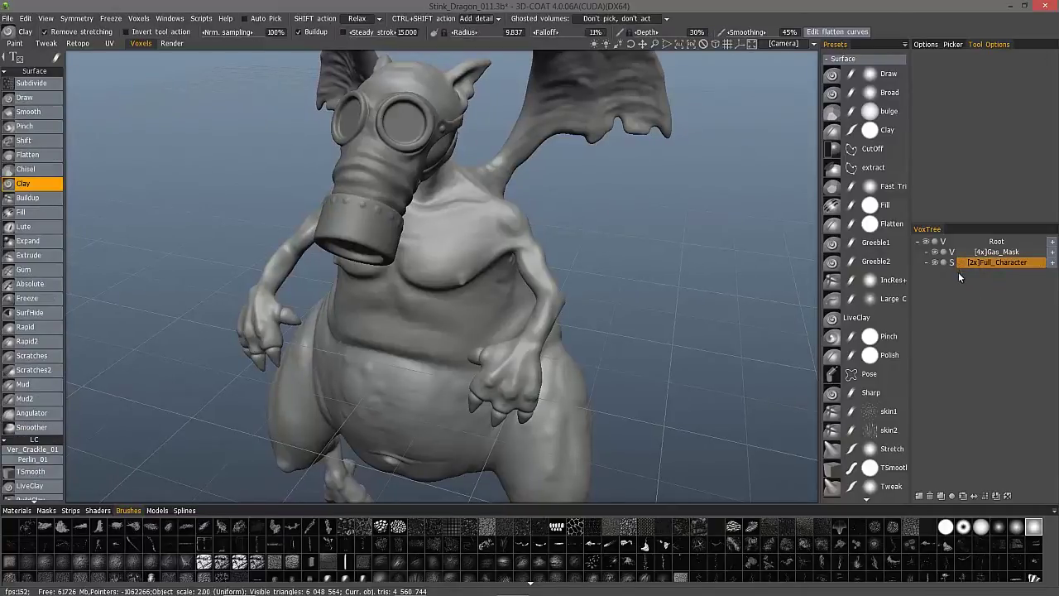
Smooth the entire Full_Character surface at smoothing degree 5.250 with tangent smoothing, and check the wireframe on the chest.
key("Return")
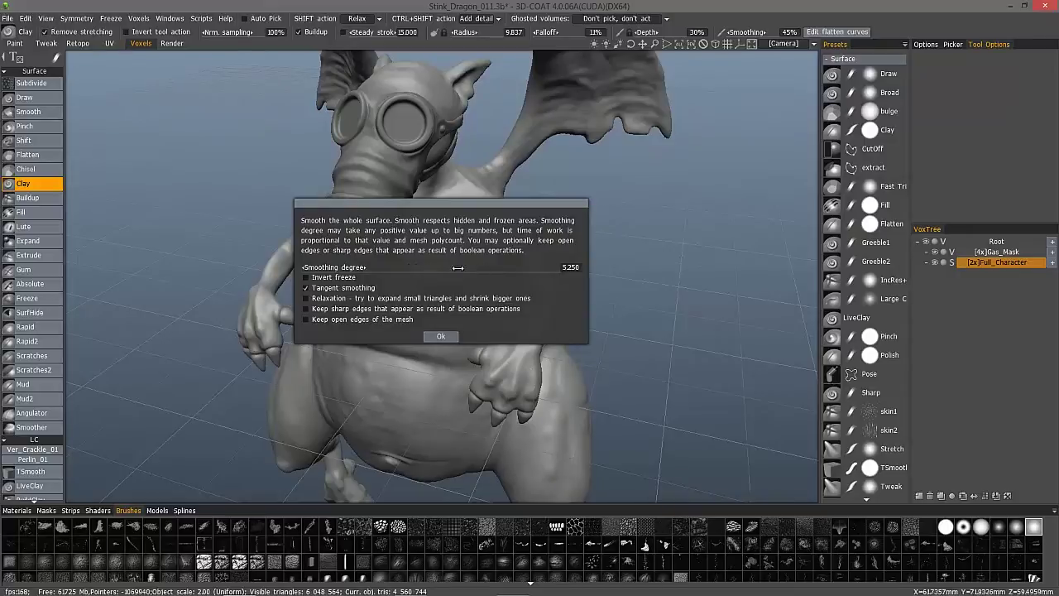
left_click(441, 336)
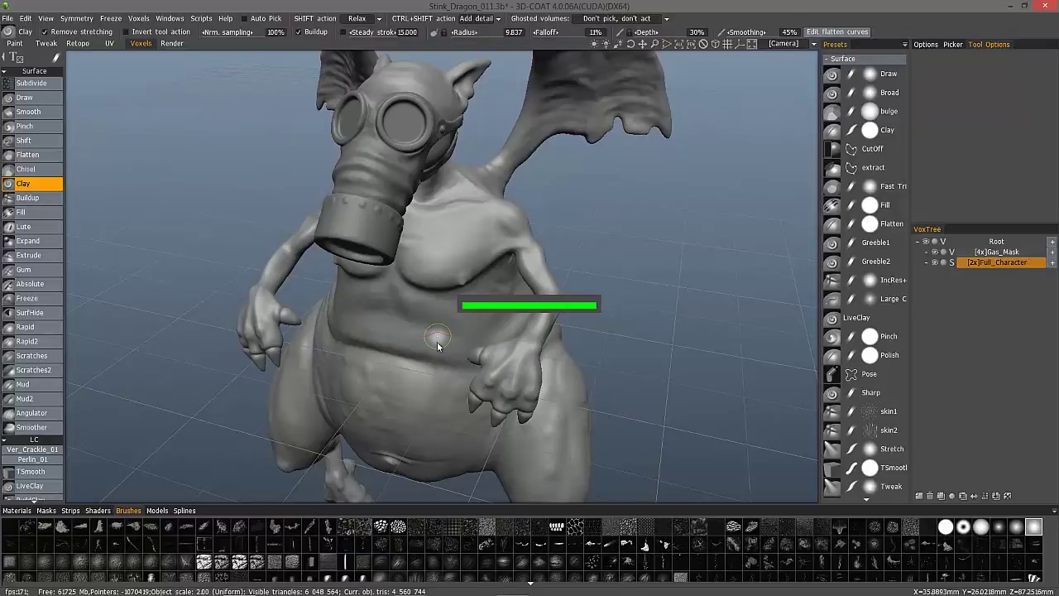
right_click_drag(576, 208, 584, 251)
scroll(586, 251, "up", 4)
scroll(587, 252, "up", 8)
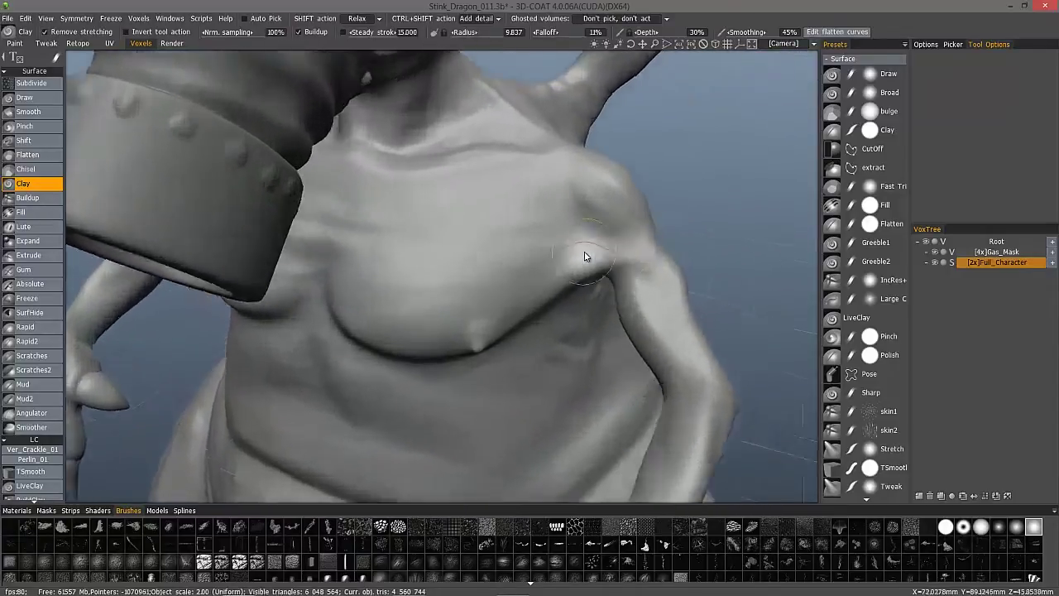
scroll(352, 227, "up", 5)
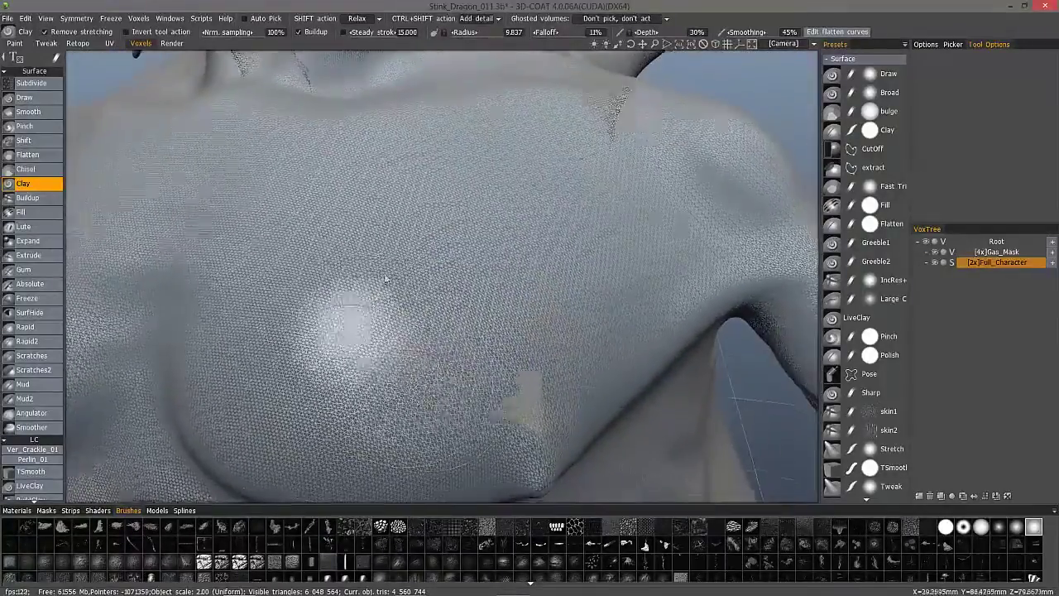
mouse_move(497, 204)
left_mouse_down("alt")
mouse_move(561, 253)
mouse_move(501, 236)
mouse_move(318, 244)
mouse_move(274, 230)
mouse_move(329, 291)
mouse_move(367, 303)
mouse_move(117, 301)
left_mouse_up("alt")
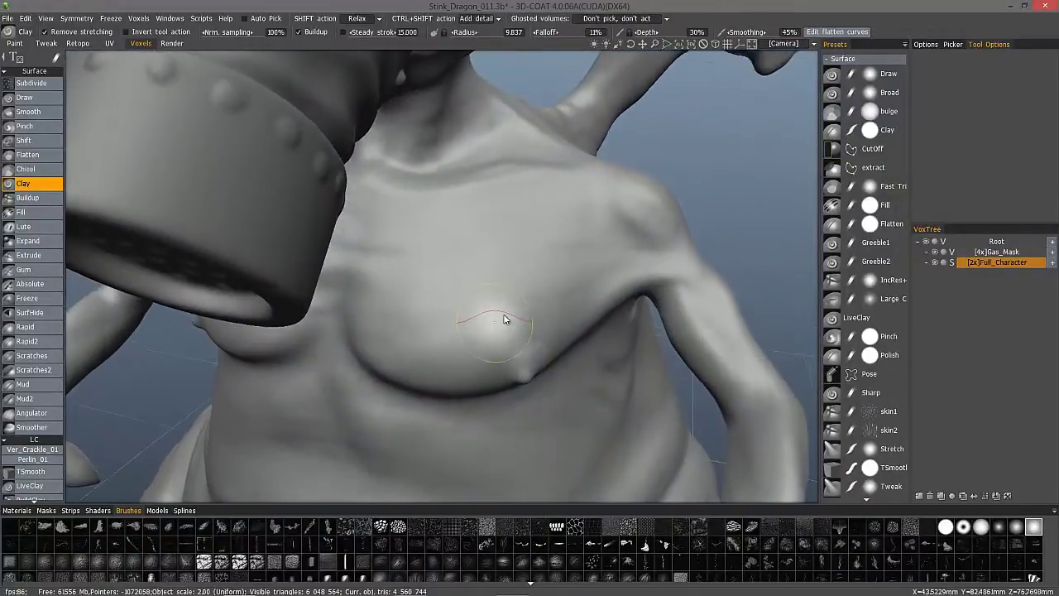
Sculpt raised horizontal Clay ridges across the character's upper chest with Remove stretching enabled.
left_click_drag(508, 300, 480, 296)
scroll(632, 218, "up", 5)
mouse_move(590, 337)
left_mouse_down("alt")
mouse_move(520, 367)
mouse_move(560, 222)
mouse_move(582, 234)
mouse_move(603, 331)
left_mouse_up("alt")
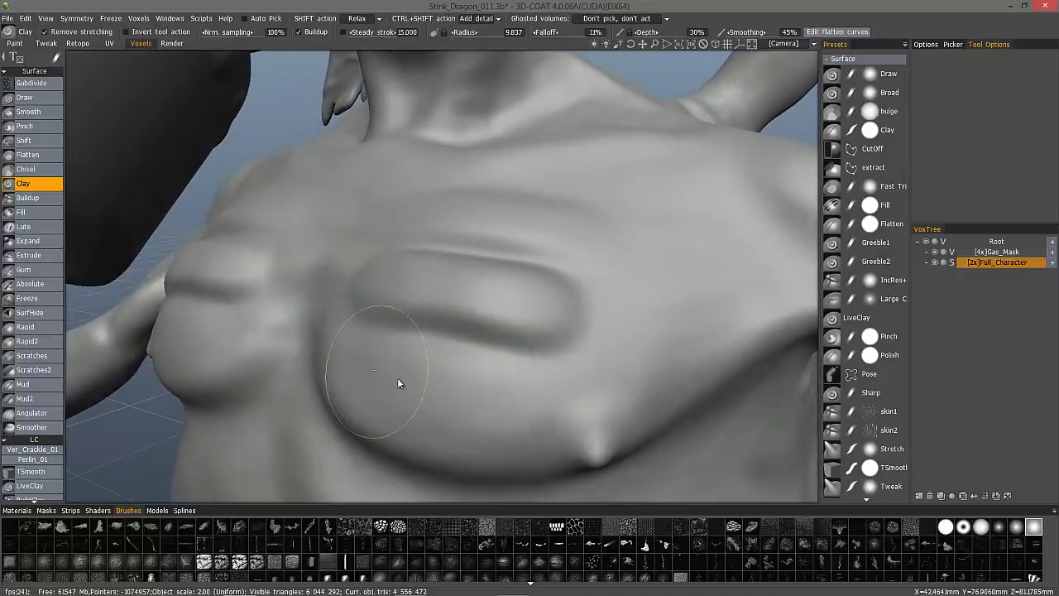
left_click_drag(373, 383, 443, 339, "alt")
scroll(443, 340, "down", 10)
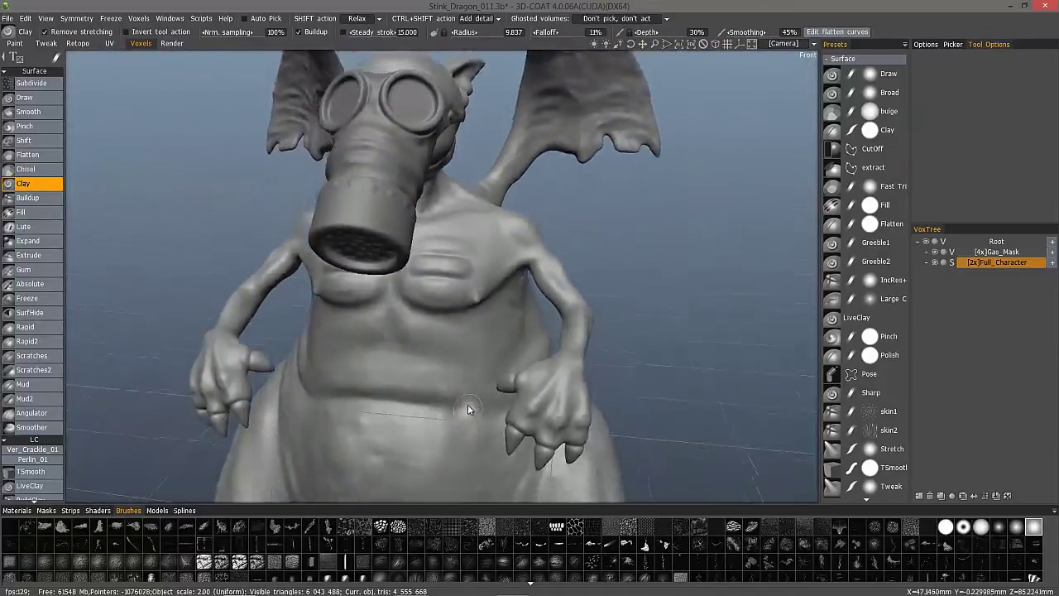
left_click_drag(468, 404, 464, 379, "alt")
scroll(464, 378, "down", 3)
left_click_drag(384, 270, 479, 323, "alt")
Look through the voxel commands such as Clean surface, and examine the upper chest ridges from several angles.
left_click(140, 18)
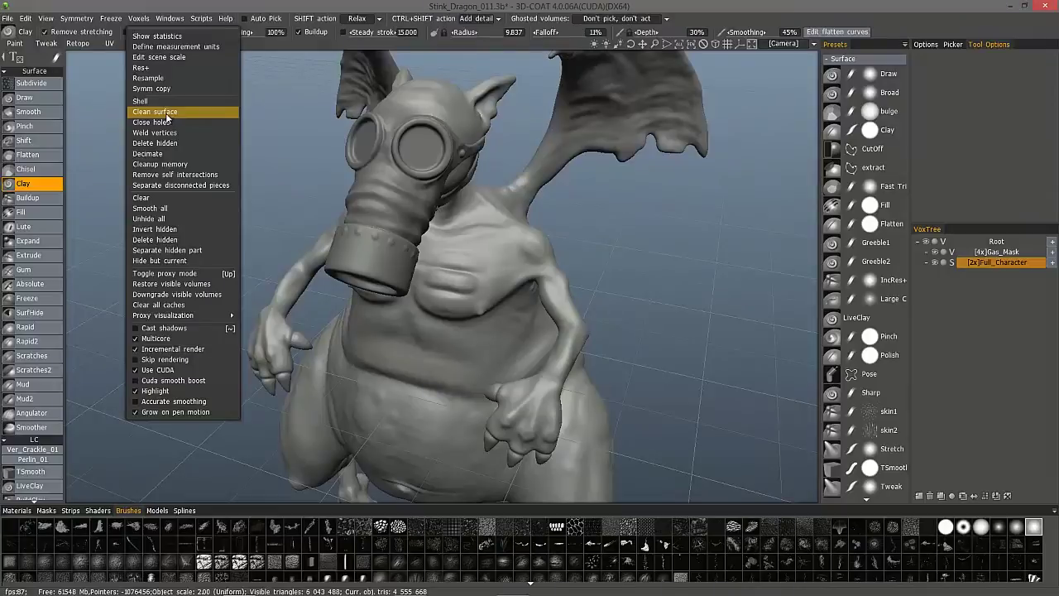
scroll(464, 276, "up", 10)
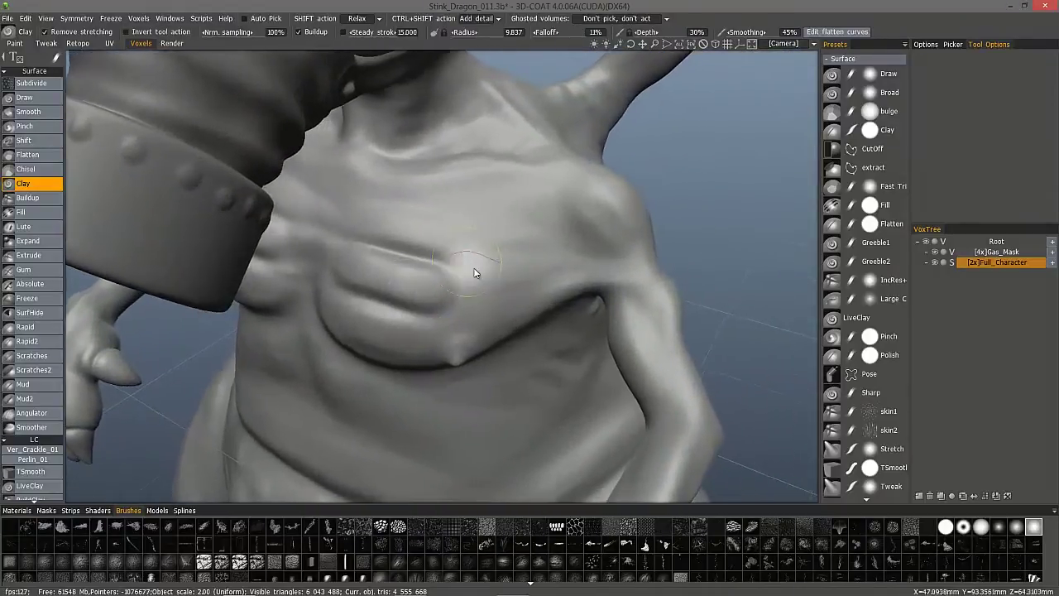
mouse_move(474, 273)
left_mouse_down("alt")
mouse_move(489, 265)
mouse_move(468, 246)
mouse_move(423, 238)
mouse_move(441, 245)
left_mouse_up("alt")
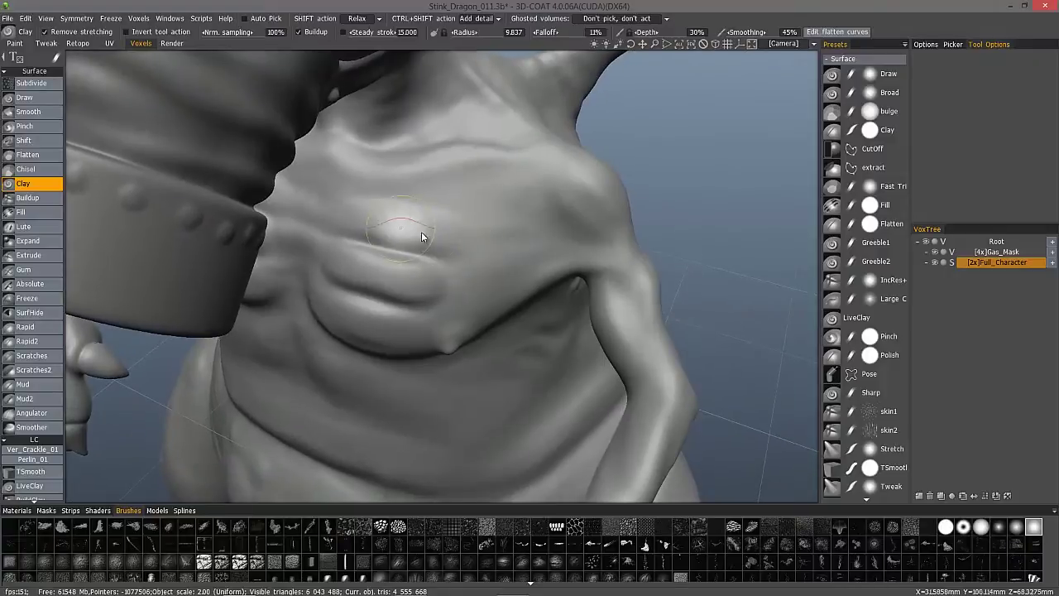
mouse_move(492, 246)
middle_mouse_down()
mouse_move(512, 248)
mouse_move(430, 229)
middle_mouse_up()
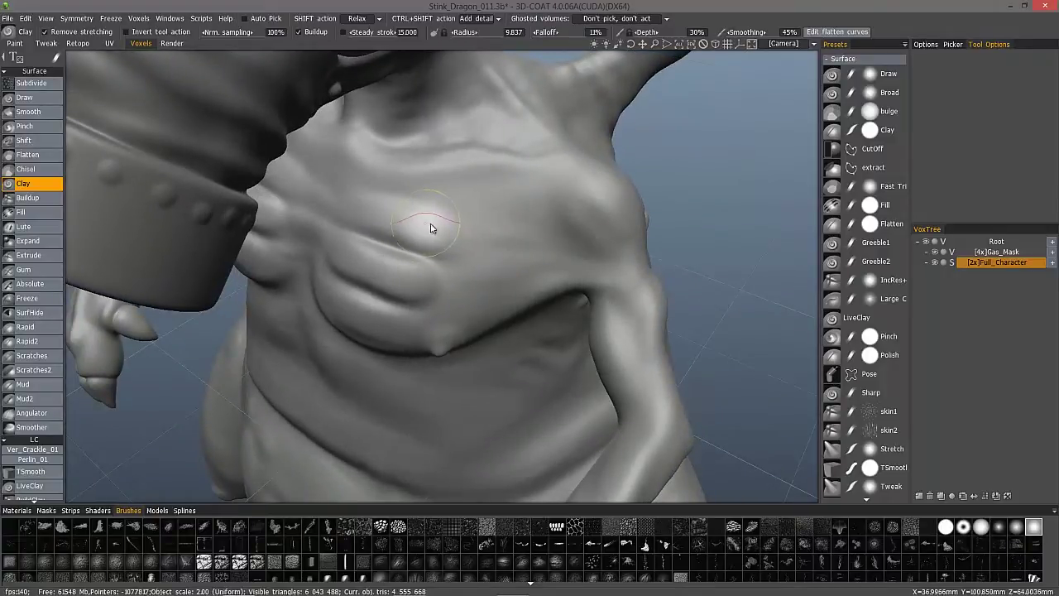
mouse_move(518, 244)
middle_mouse_down()
mouse_move(483, 248)
mouse_move(390, 201)
mouse_move(346, 218)
middle_mouse_up()
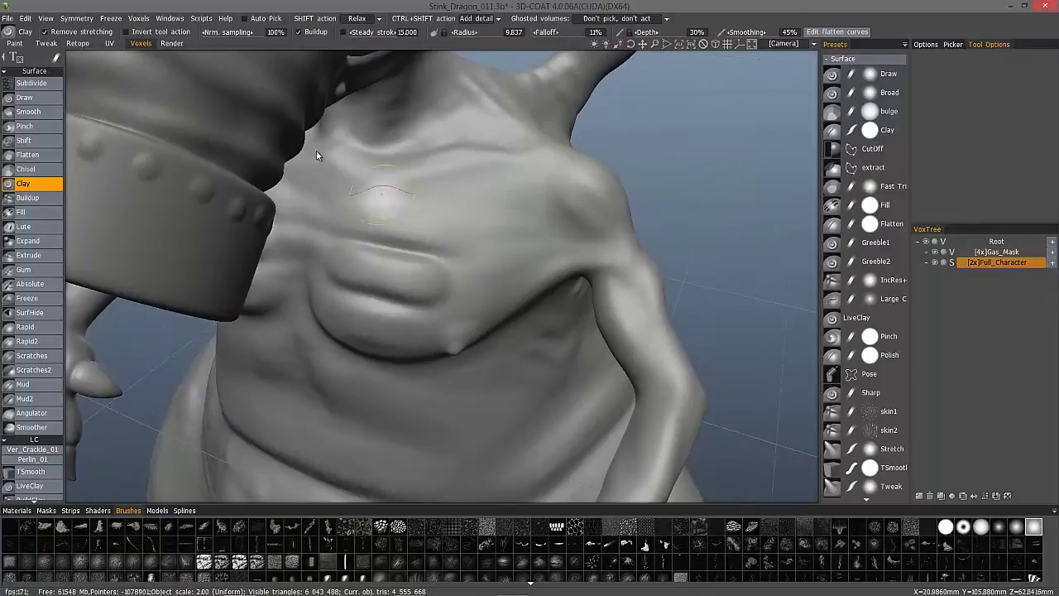
right_click_drag(527, 254, 442, 385, "alt")
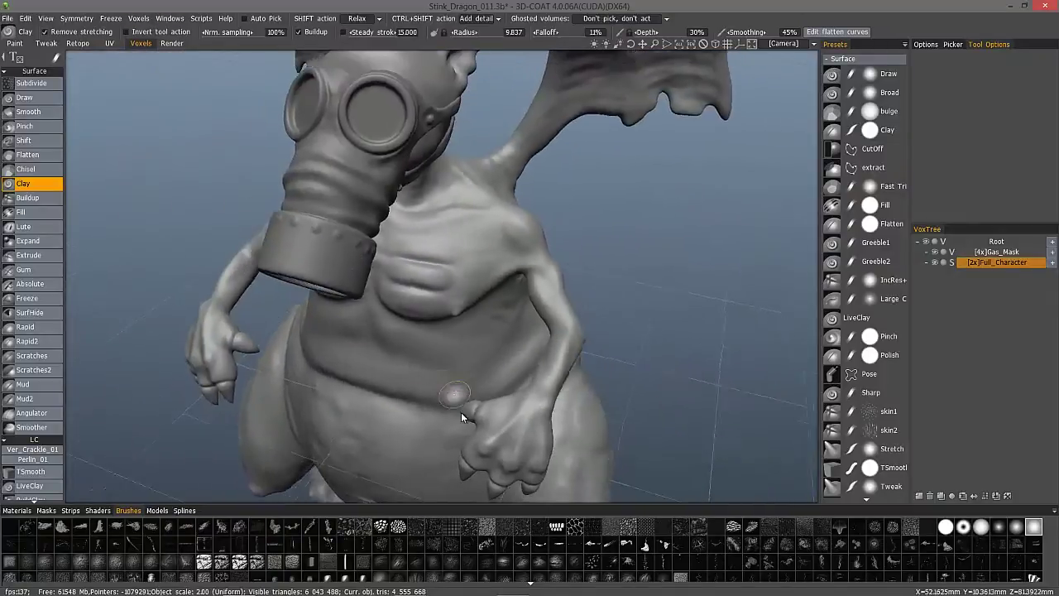
left_click_drag(458, 406, 453, 438, "alt")
left_click_drag(476, 364, 521, 371, "alt")
mouse_move(438, 406)
middle_mouse_down()
mouse_move(392, 301)
mouse_move(397, 338)
mouse_move(414, 323)
mouse_move(403, 289)
mouse_move(422, 359)
mouse_move(788, 350)
middle_mouse_up()
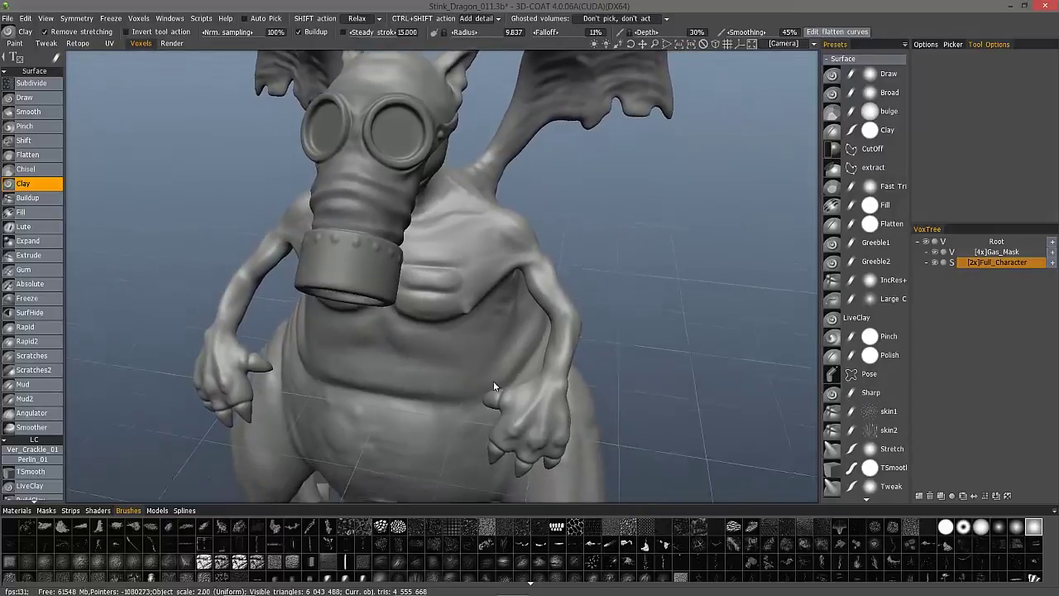
Convert the Full_Character layer back to voxel mode with a required polycount of 5 931 234.
scroll(33, 315, "down", 10)
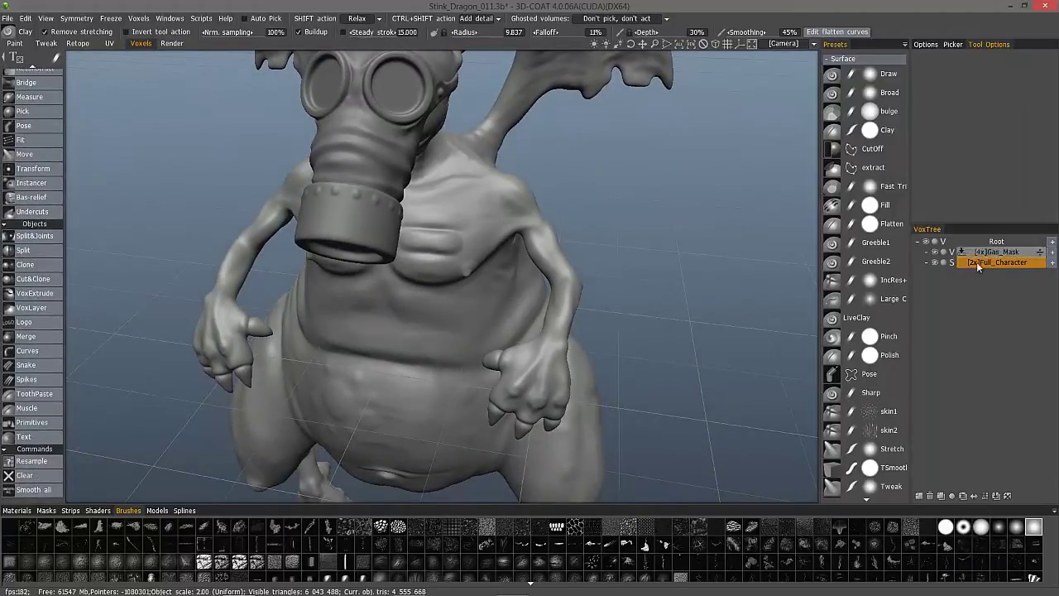
left_click(952, 262)
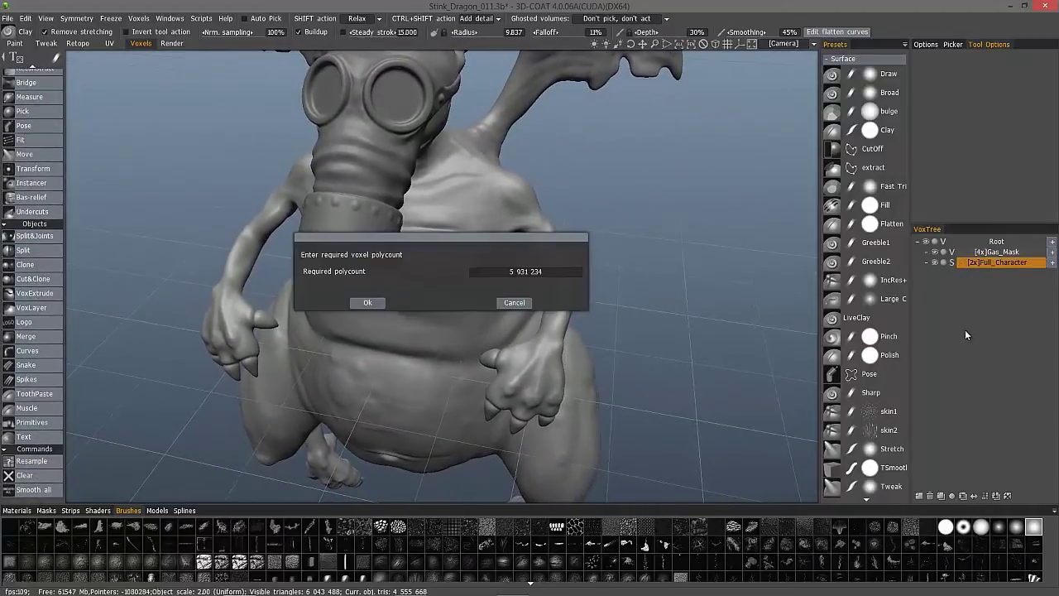
left_click(367, 302)
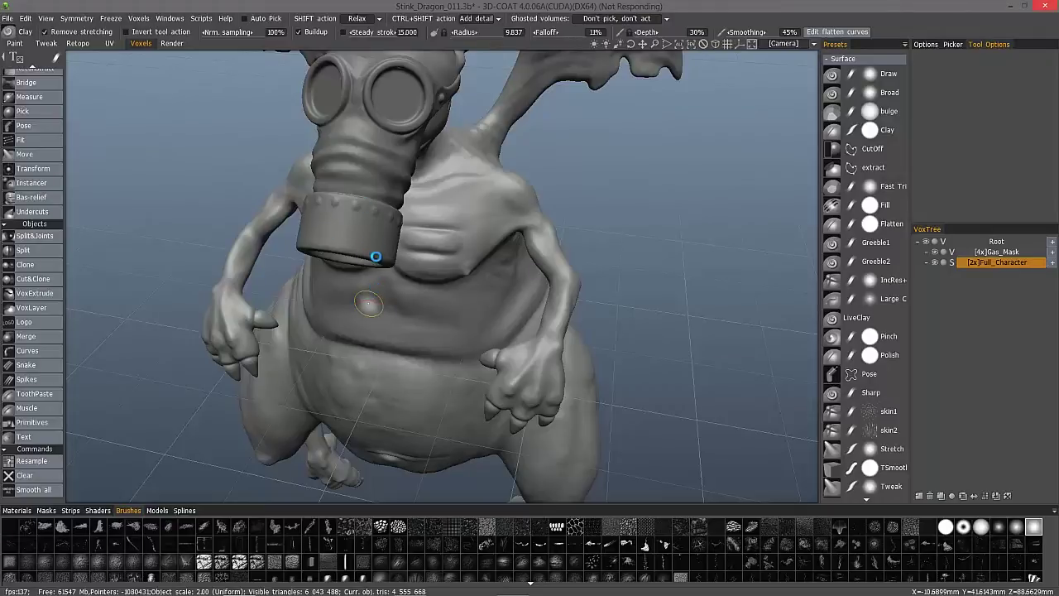
left_click_drag(373, 257, 405, 283, "alt")
right_click_drag(405, 283, 503, 241, "alt")
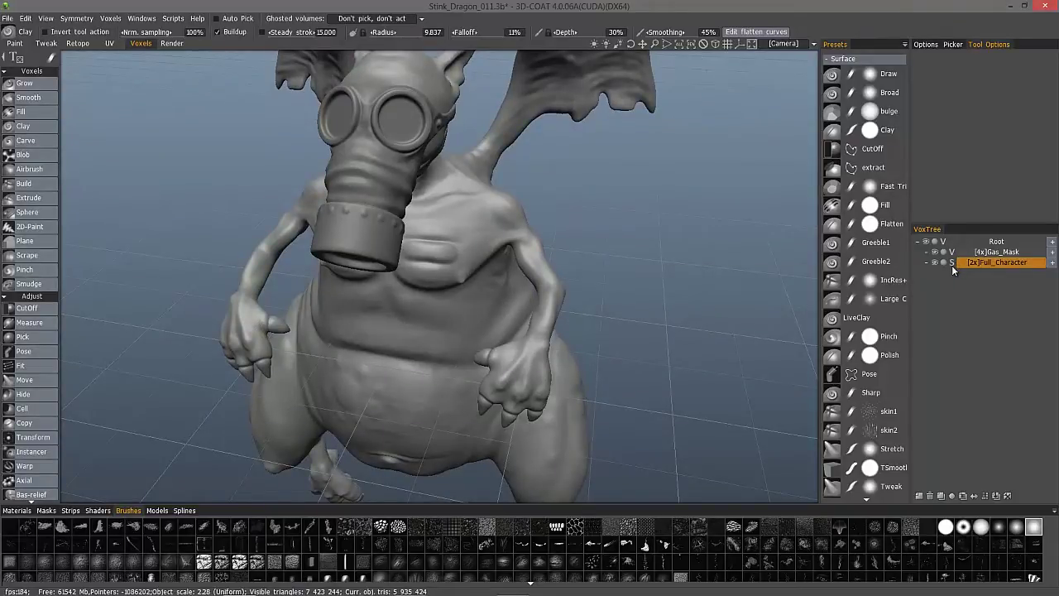
Return Full_Character to surface mode and smooth the whole mesh at degree 5.250 with tangent smoothing.
key("Return")
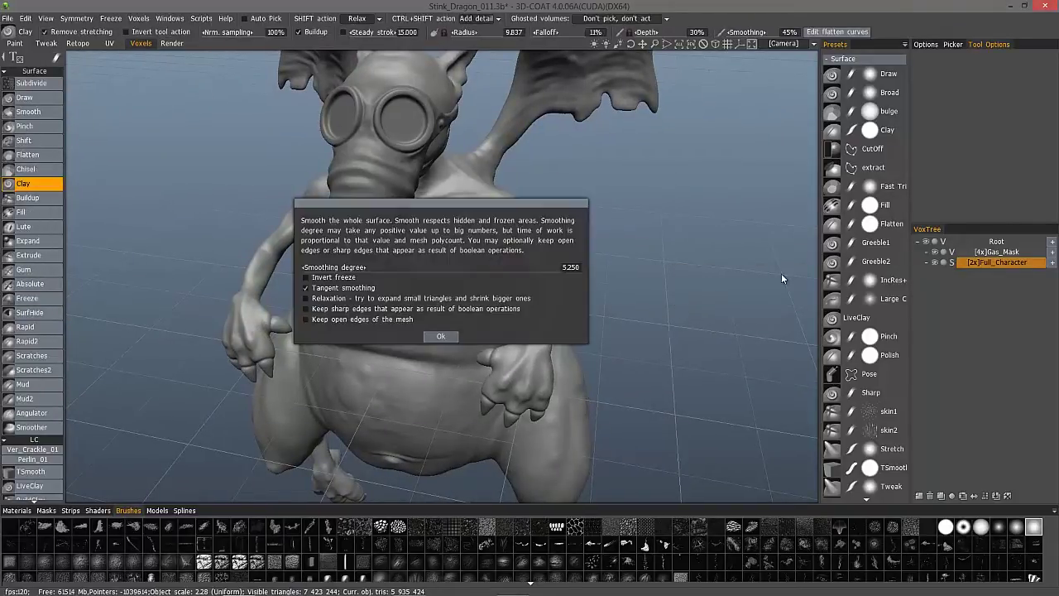
left_click(438, 337)
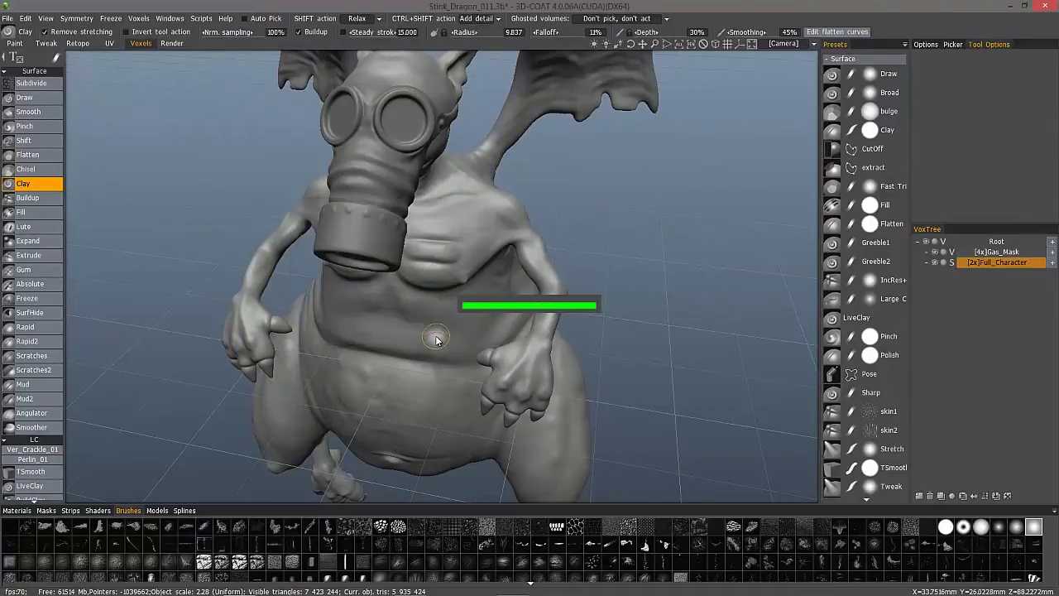
Sculpt a series of slanted, rib-like Clay ridges below the chest, down to the top of the belly.
left_click_drag(430, 349, 423, 345, "alt")
right_click_drag(423, 345, 392, 288, "alt")
scroll(391, 288, "up", 5)
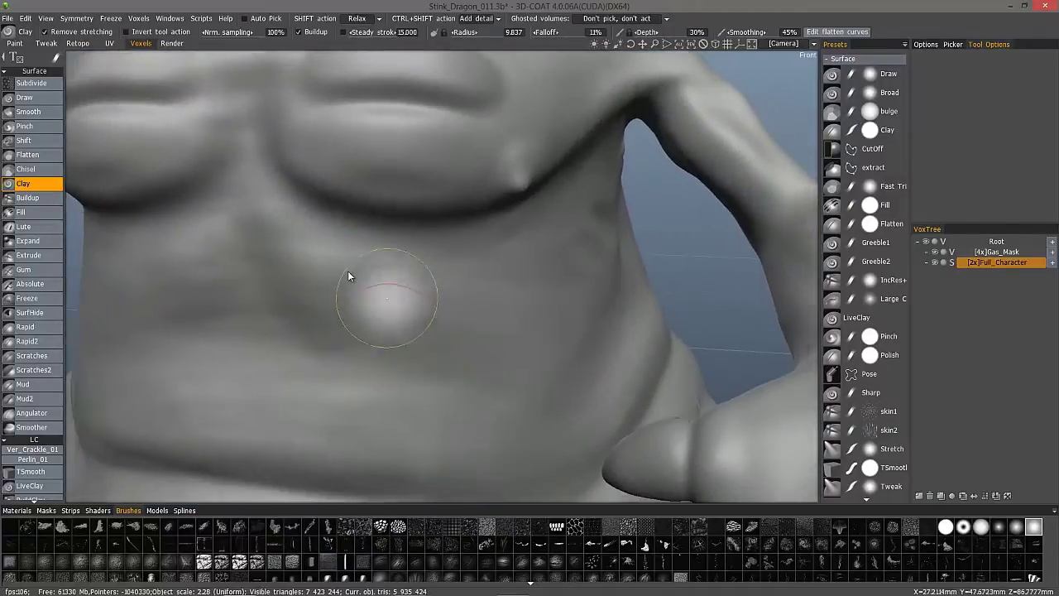
mouse_move(319, 265)
left_mouse_down()
mouse_move(450, 321)
mouse_move(311, 261)
left_mouse_up()
mouse_move(438, 376)
left_mouse_down("alt")
mouse_move(319, 358)
mouse_move(499, 419)
mouse_move(335, 356)
left_mouse_up("alt")
mouse_move(335, 356)
left_mouse_down()
mouse_move(496, 422)
mouse_move(338, 358)
left_mouse_up()
right_click_drag(296, 338, 343, 406, "alt")
left_click_drag(342, 403, 501, 439)
mouse_move(500, 440)
left_mouse_down()
mouse_move(334, 401)
mouse_move(494, 441)
left_mouse_up()
mouse_move(494, 441)
left_mouse_down()
mouse_move(361, 416)
mouse_move(435, 431)
mouse_move(417, 366)
mouse_move(427, 284)
mouse_move(477, 317)
mouse_move(592, 214)
left_mouse_up()
scroll(489, 322, "down", 5)
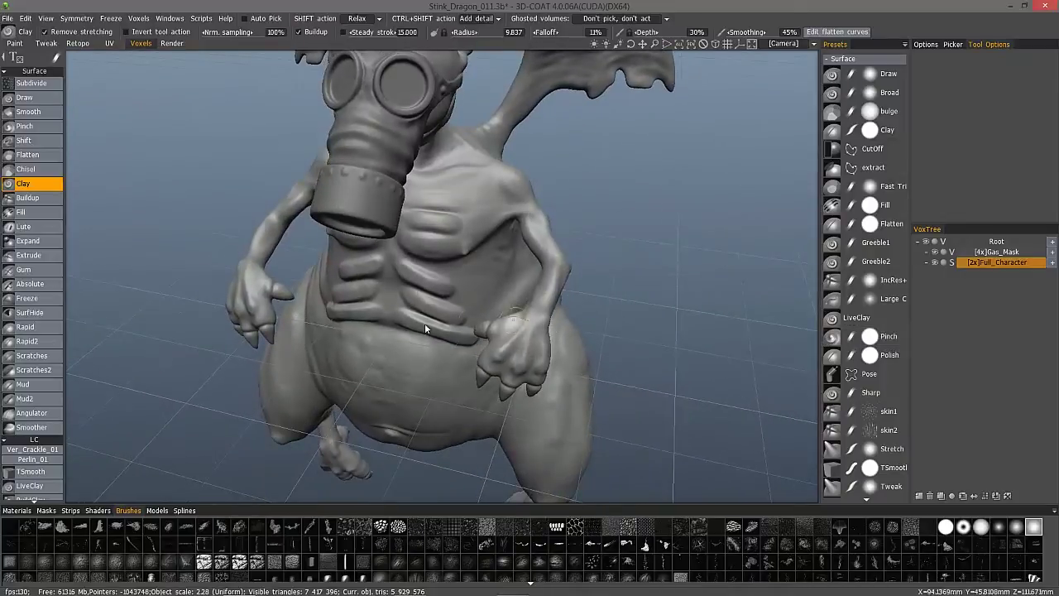
Review the SHIFT and CTRL+SHIFT brush actions and set the SHIFT action to Add detail.
left_click_drag(546, 319, 446, 378, "alt")
mouse_move(447, 380)
right_mouse_down()
mouse_move(370, 369)
mouse_move(329, 156)
mouse_move(234, 45)
mouse_move(339, 26)
right_mouse_up()
left_click(359, 19)
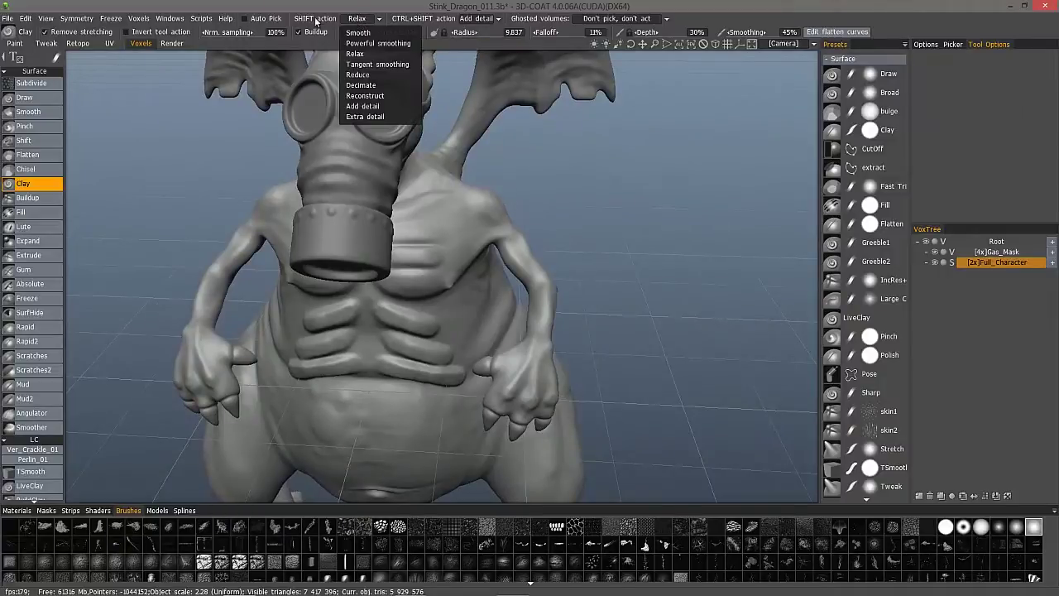
left_click(370, 23)
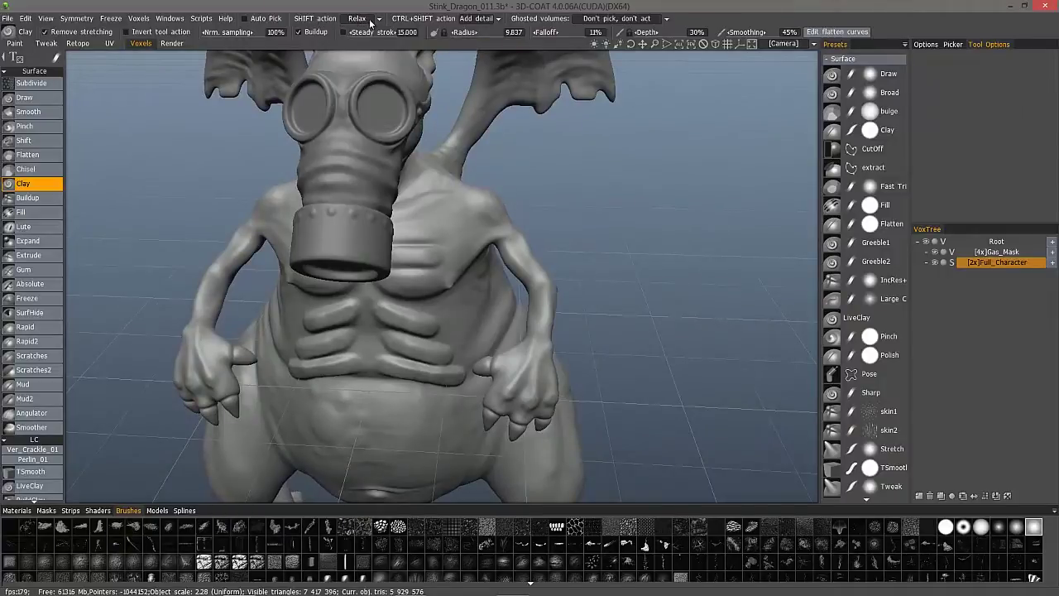
left_click(476, 20)
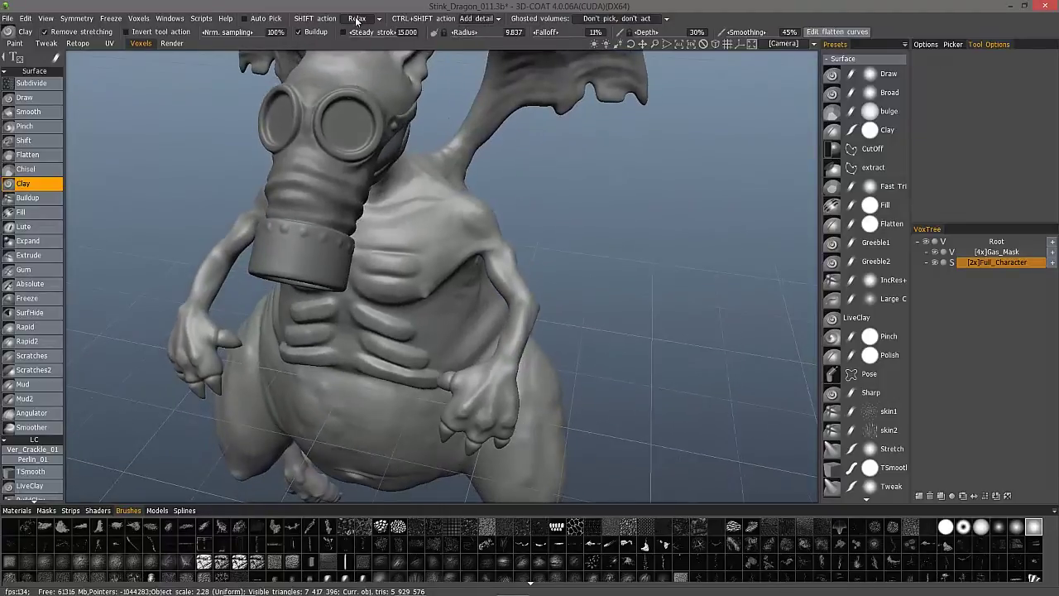
left_click(357, 20)
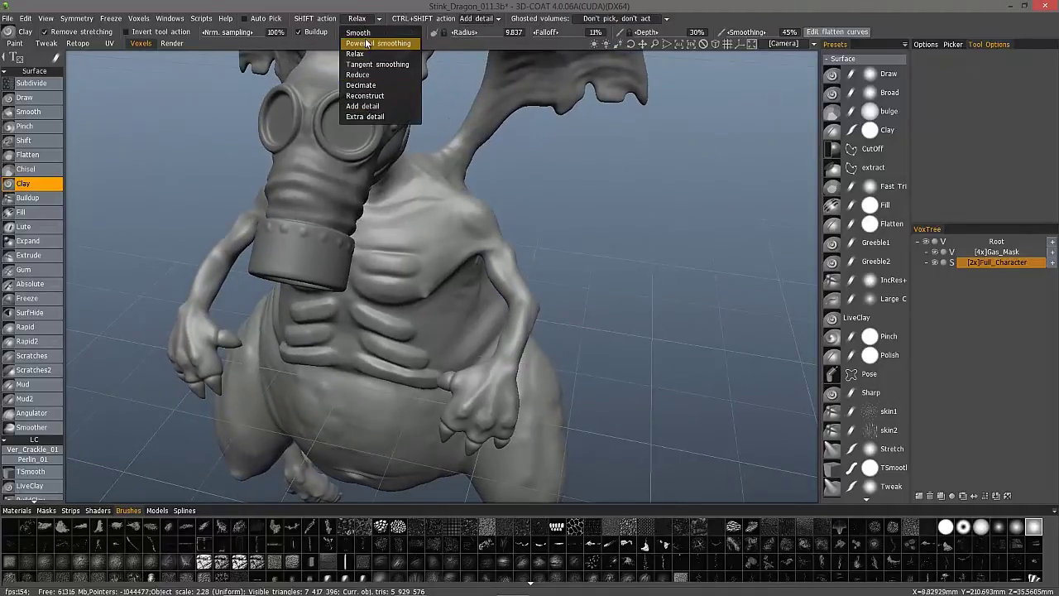
left_click(349, 108)
Examine the chest ridges up close with the Clay brush and review the SHIFT action options, including Extra detail.
scroll(409, 335, "up", 8)
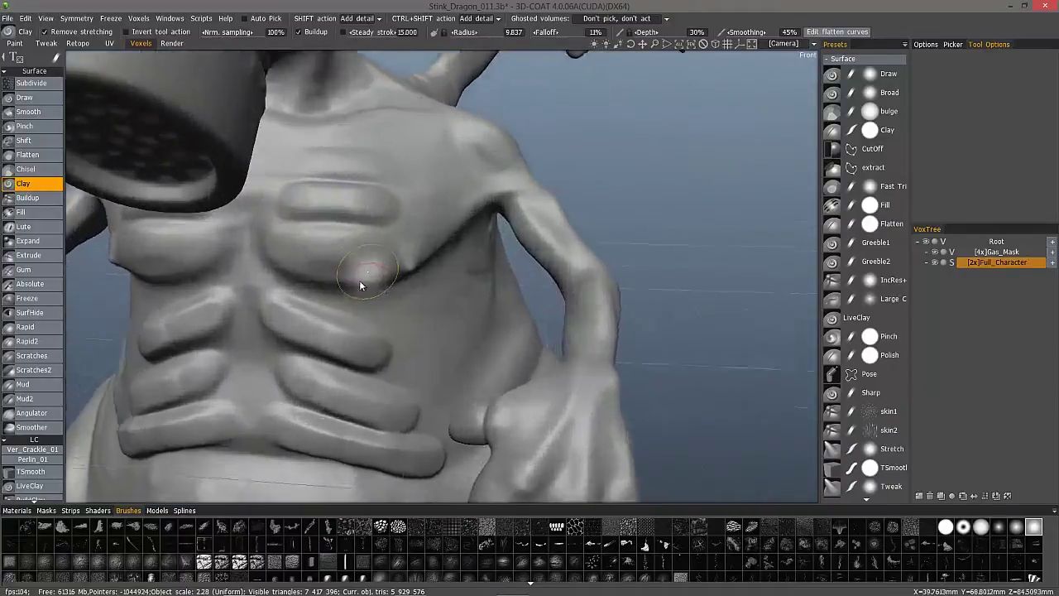
mouse_move(359, 279)
left_mouse_down("alt")
mouse_move(300, 196)
mouse_move(353, 132)
mouse_move(329, 114)
mouse_move(357, 143)
left_mouse_up("alt")
middle_click_drag(357, 143, 390, 214)
left_click_drag(374, 237, 393, 243)
mouse_move(373, 200)
left_mouse_down("alt")
mouse_move(399, 205)
mouse_move(411, 240)
left_mouse_up("alt")
left_click_drag(311, 219, 377, 249)
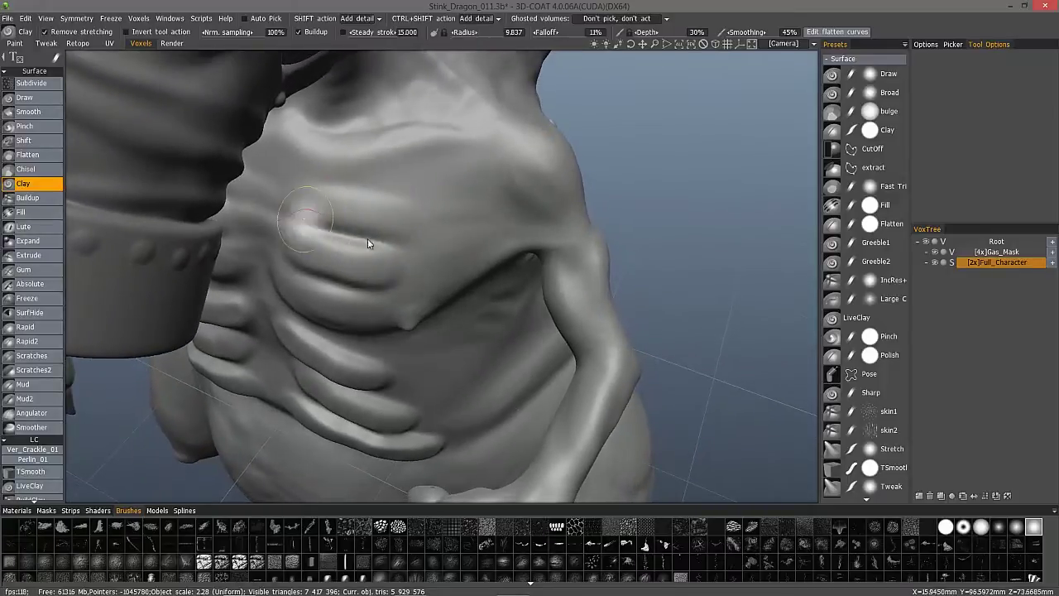
middle_click_drag(310, 228, 323, 198)
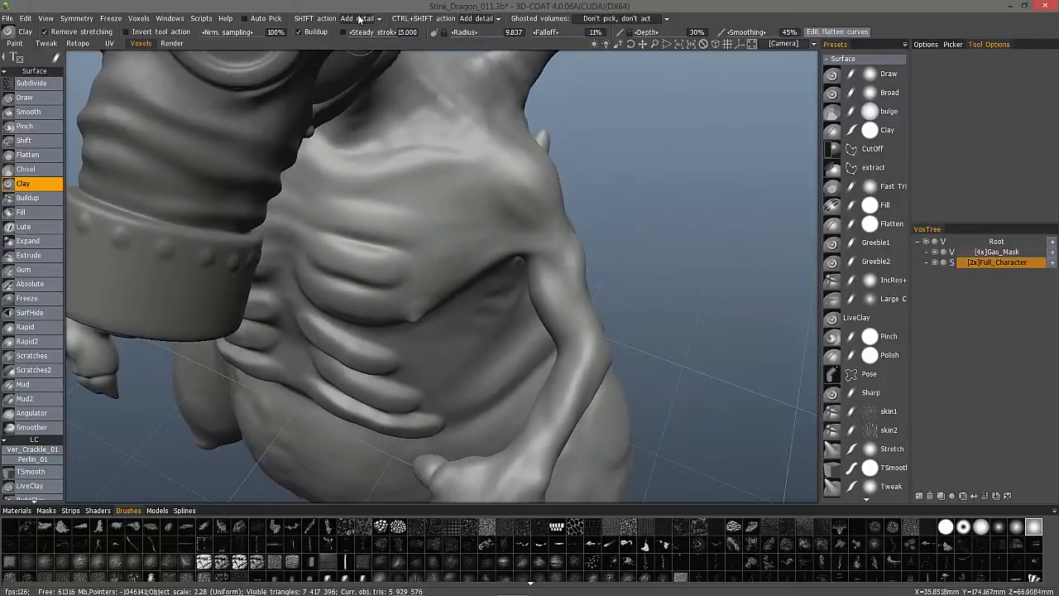
left_click(358, 19)
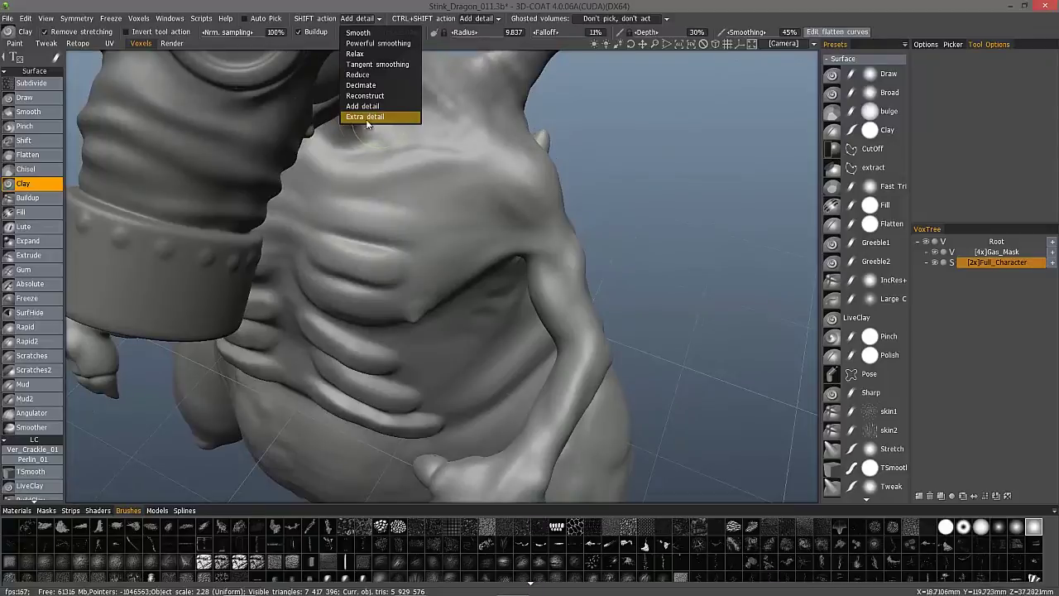
mouse_move(401, 233)
left_mouse_down("alt")
mouse_move(355, 210)
mouse_move(433, 224)
mouse_move(416, 222)
left_mouse_up("alt")
middle_click_drag(416, 222, 295, 220)
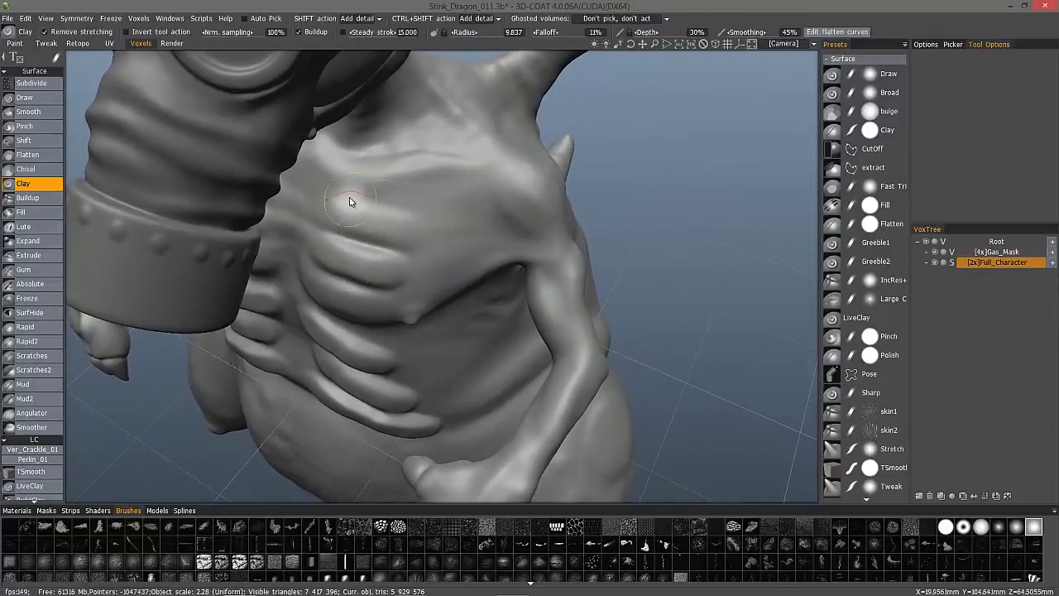
left_click_drag(308, 204, 335, 242, "alt")
left_click_drag(388, 303, 401, 330, "alt")
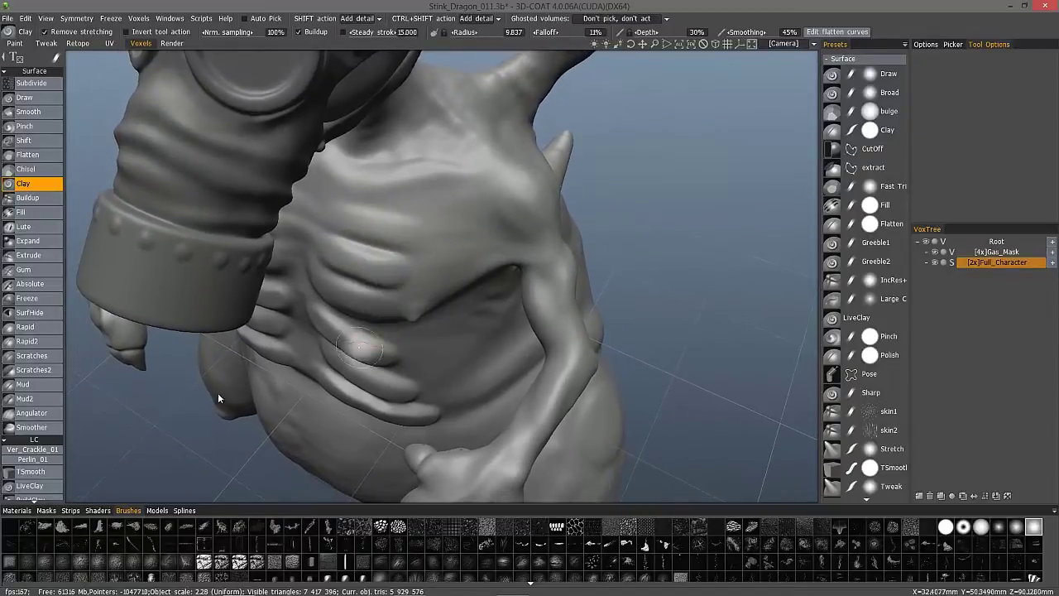
Activate the LiveClay brush and set its radius to 9.045 over the character's chest.
scroll(48, 486, "down", 5)
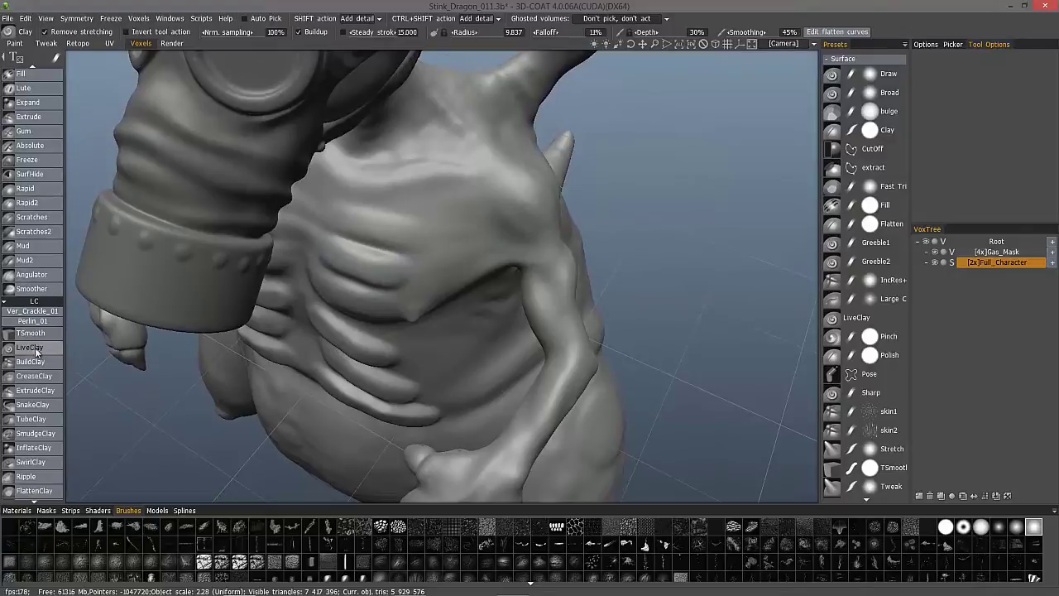
left_click(36, 348)
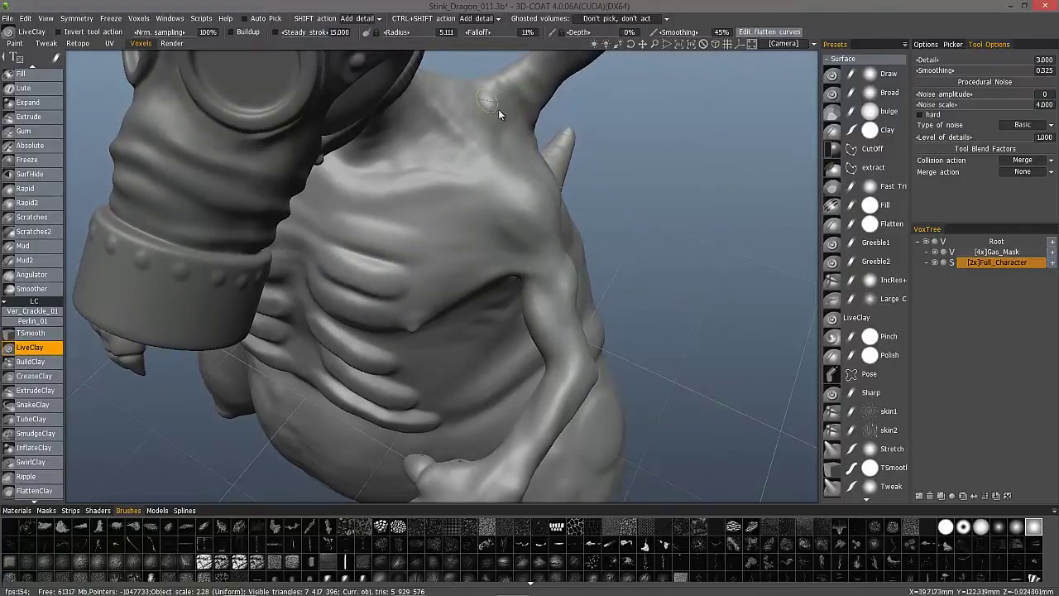
mouse_move(472, 232)
left_mouse_down("alt")
mouse_move(426, 183)
mouse_move(419, 251)
mouse_move(418, 239)
left_mouse_up("alt")
left_click_drag(359, 260, 401, 273, "alt")
right_click_drag(522, 218, 328, 314)
left_click_drag(328, 315, 41, 194, "alt")
right_click_drag(637, 316, 410, 303, "alt")
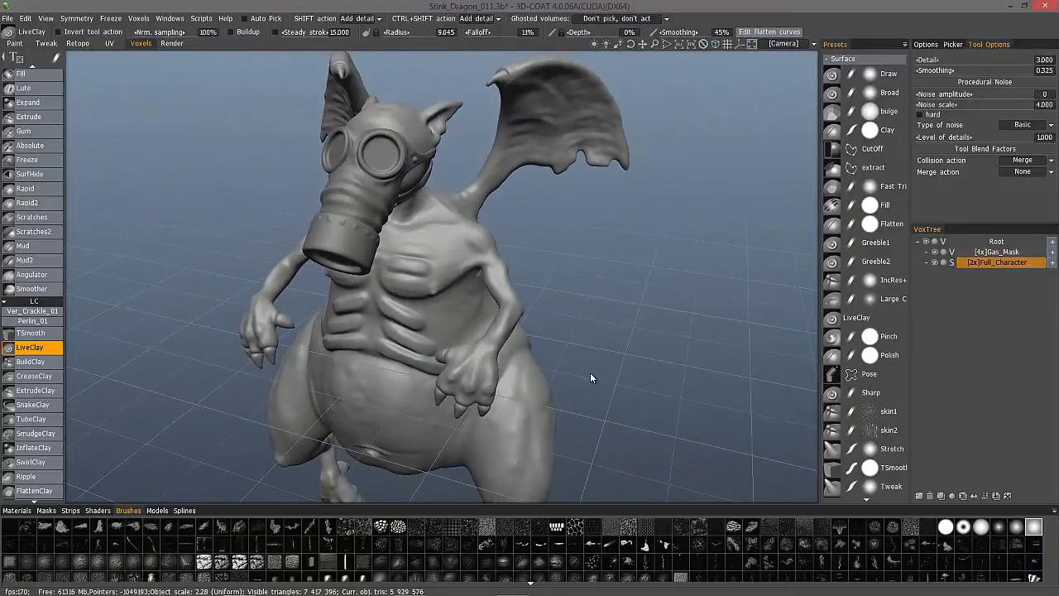